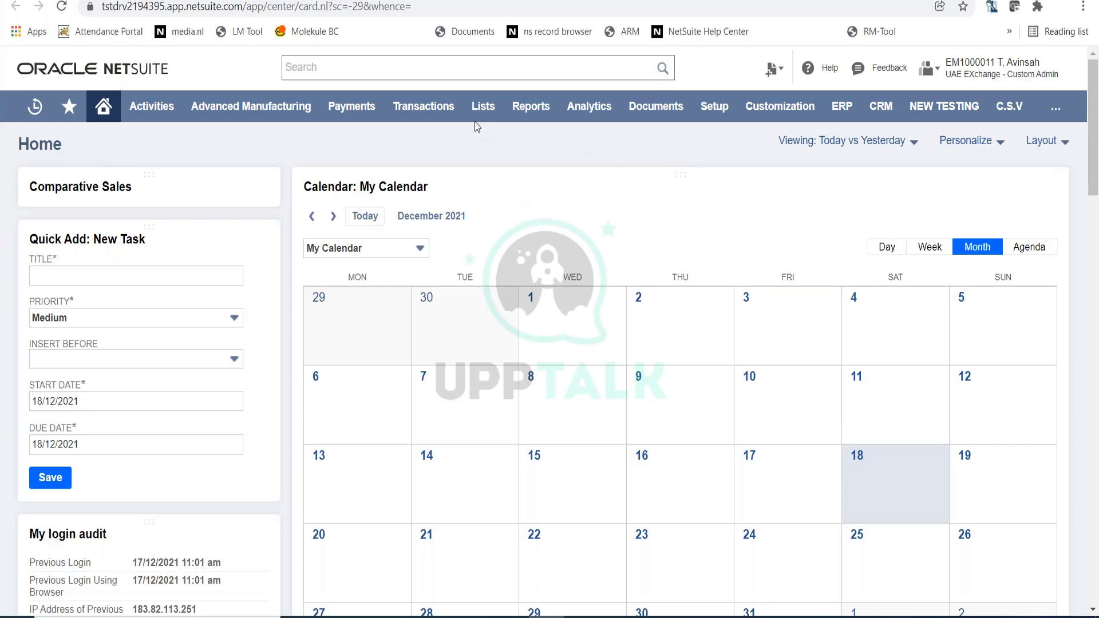
Open the list of vendors from the relationship records.
mouse_move(483, 106)
mouse_move(534, 288)
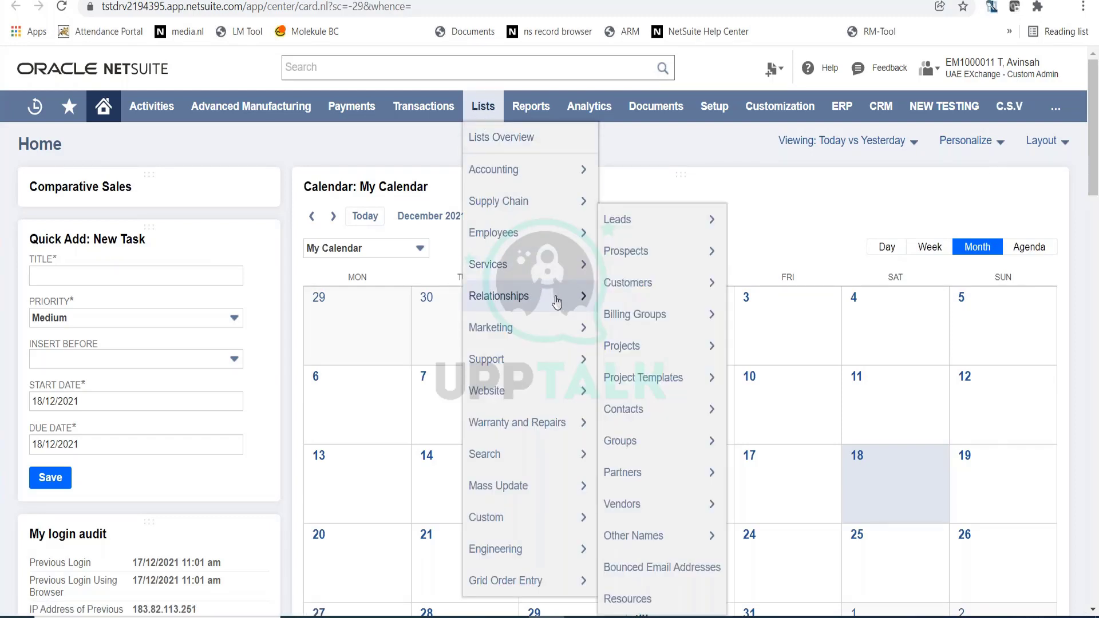
mouse_move(674, 511)
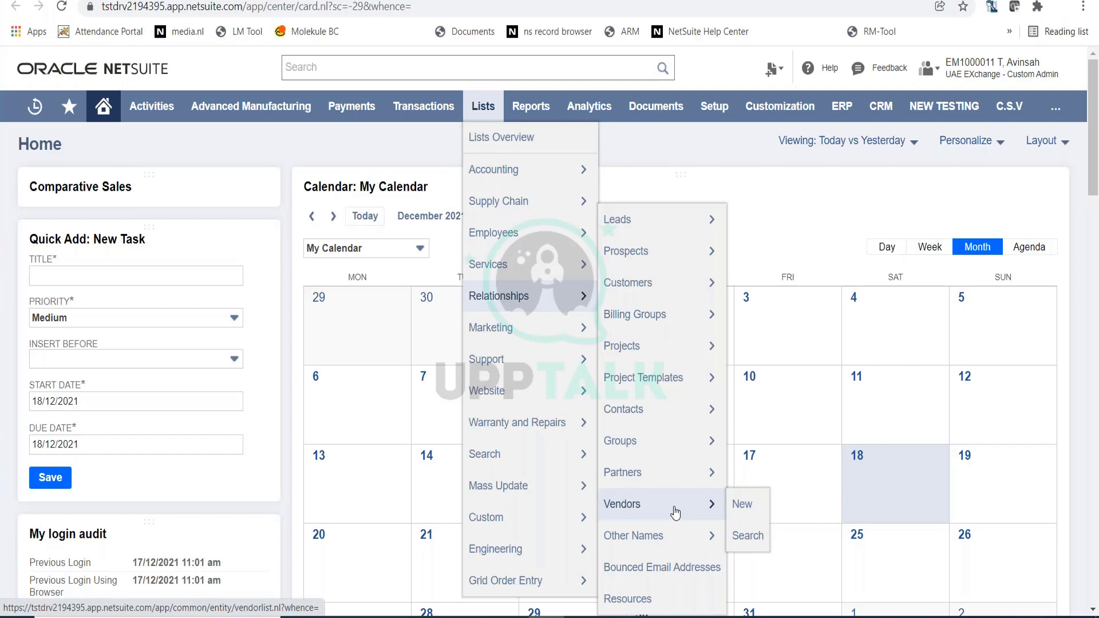
left_click(679, 509)
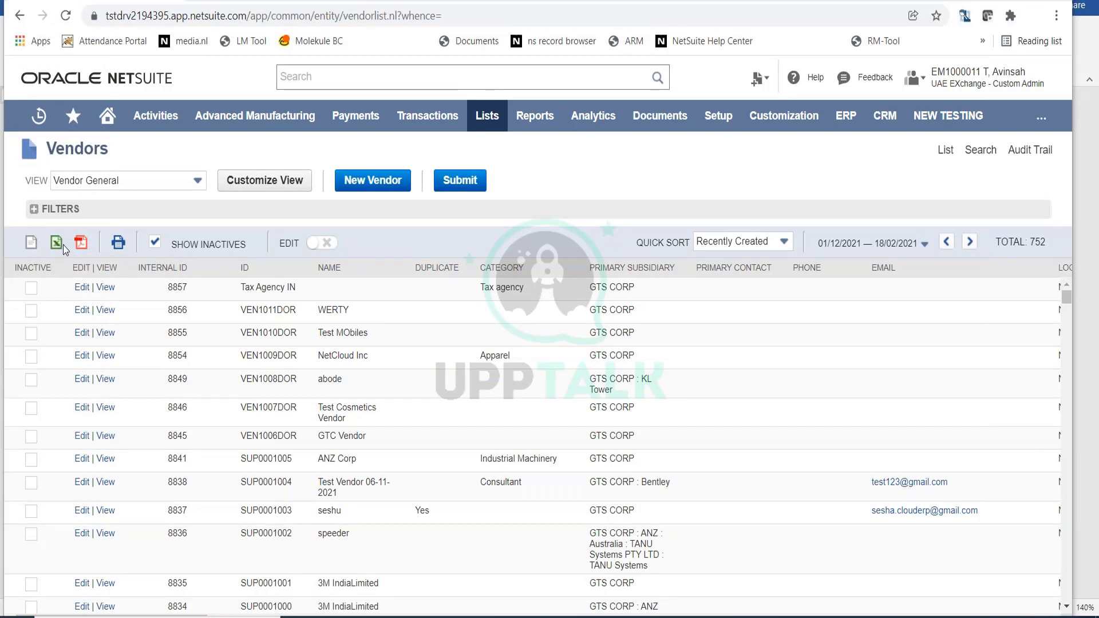
Look through the existing vendors and start a new vendor record.
scroll(593, 458, "down", 15)
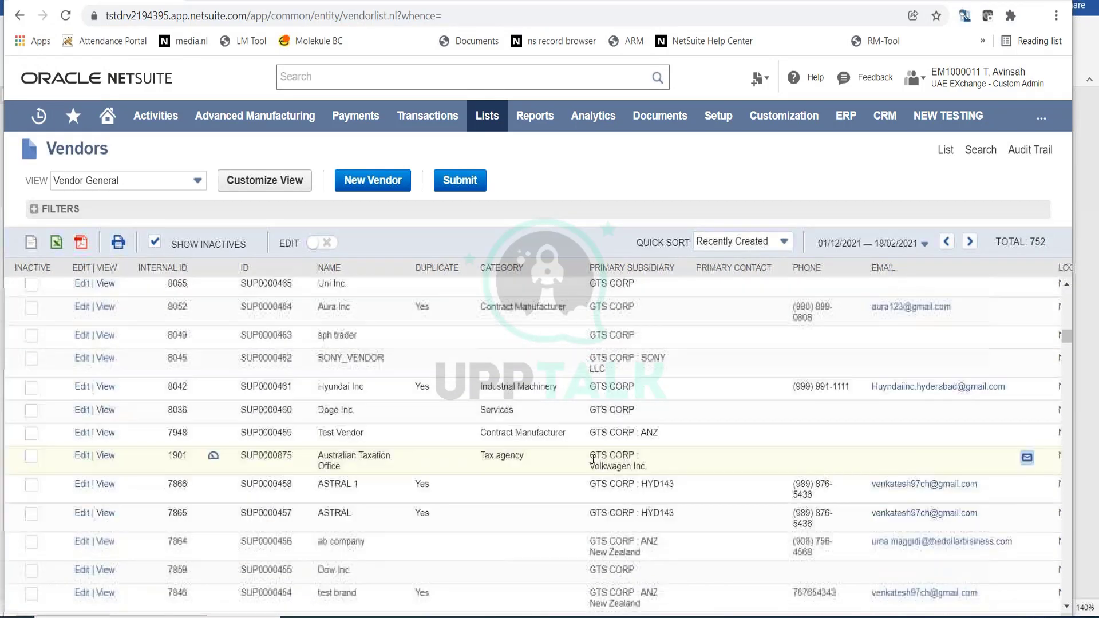
scroll(592, 458, "down", 8)
scroll(593, 456, "up", 20)
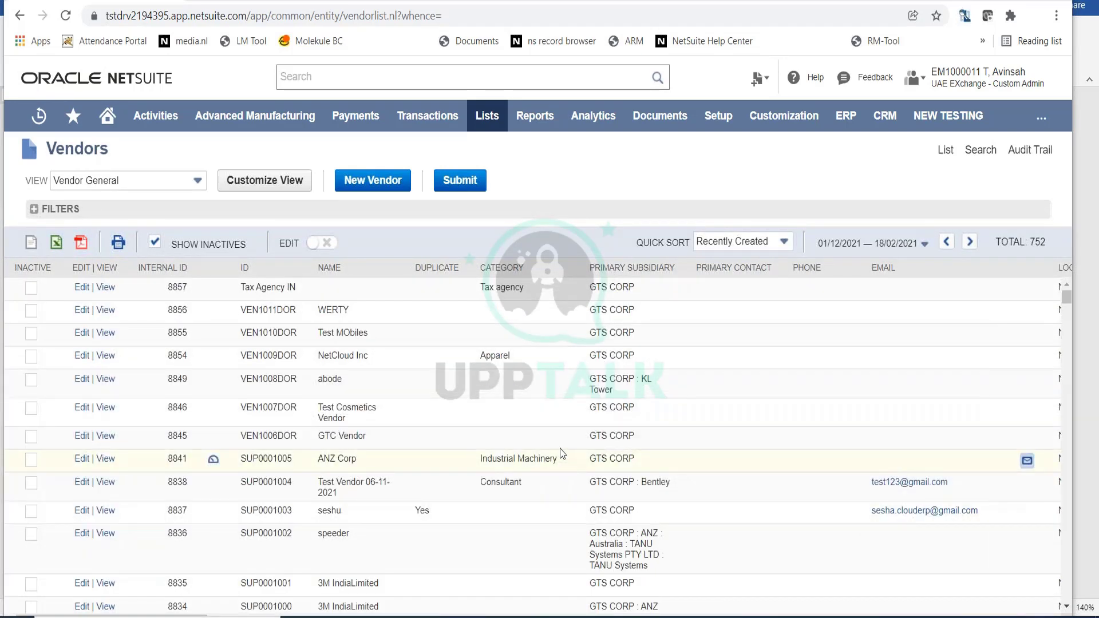
left_click(379, 187)
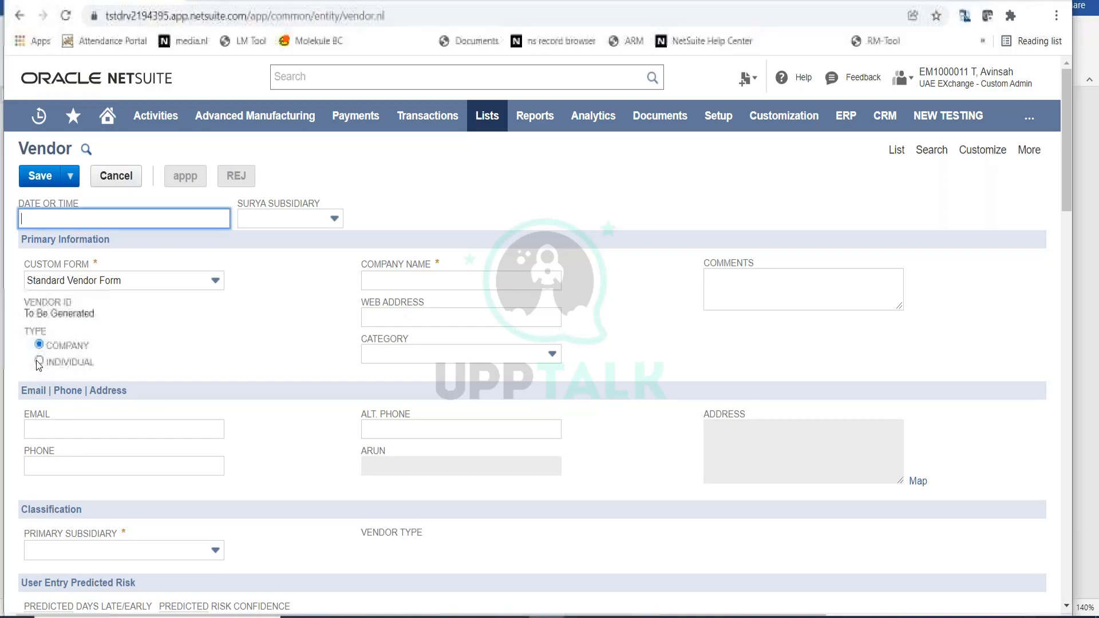
Set the vendor type to Company and enter "ADA Inc. Vendor" as the company name.
left_click(37, 362)
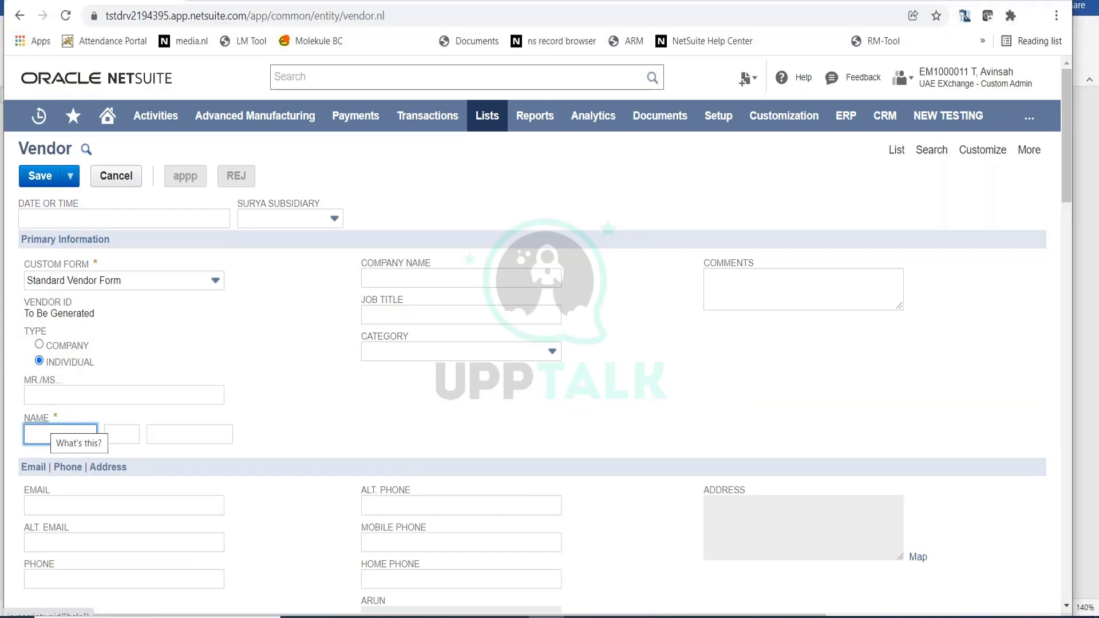
left_click(39, 344)
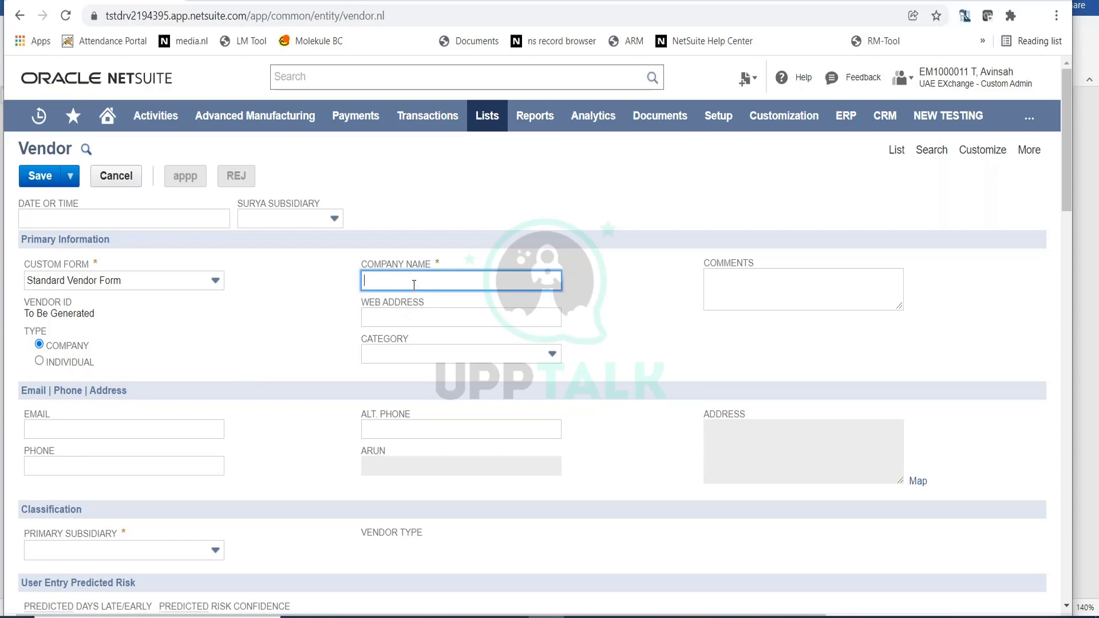
type("ADA Inc. Vendor")
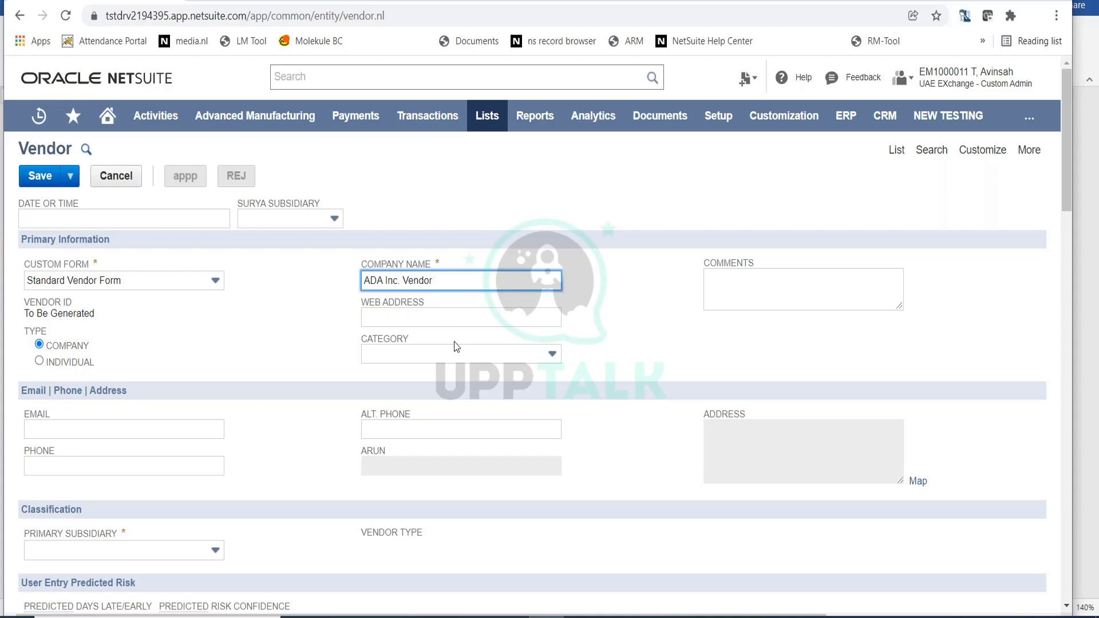
left_click(614, 327)
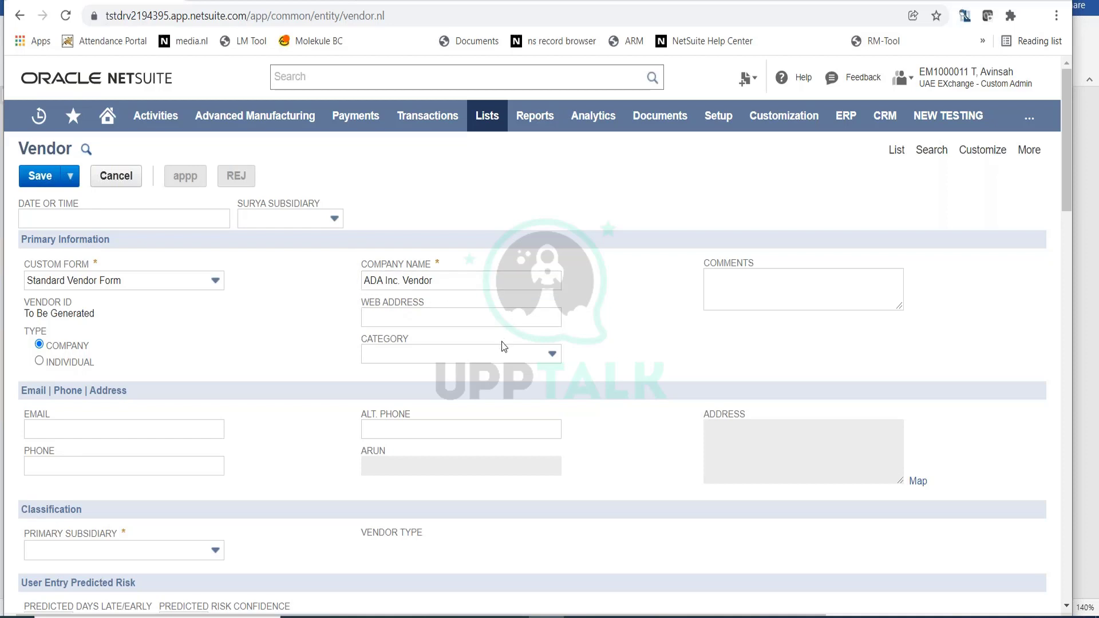
Set the vendor's category to Services in the primary information.
left_click(538, 356)
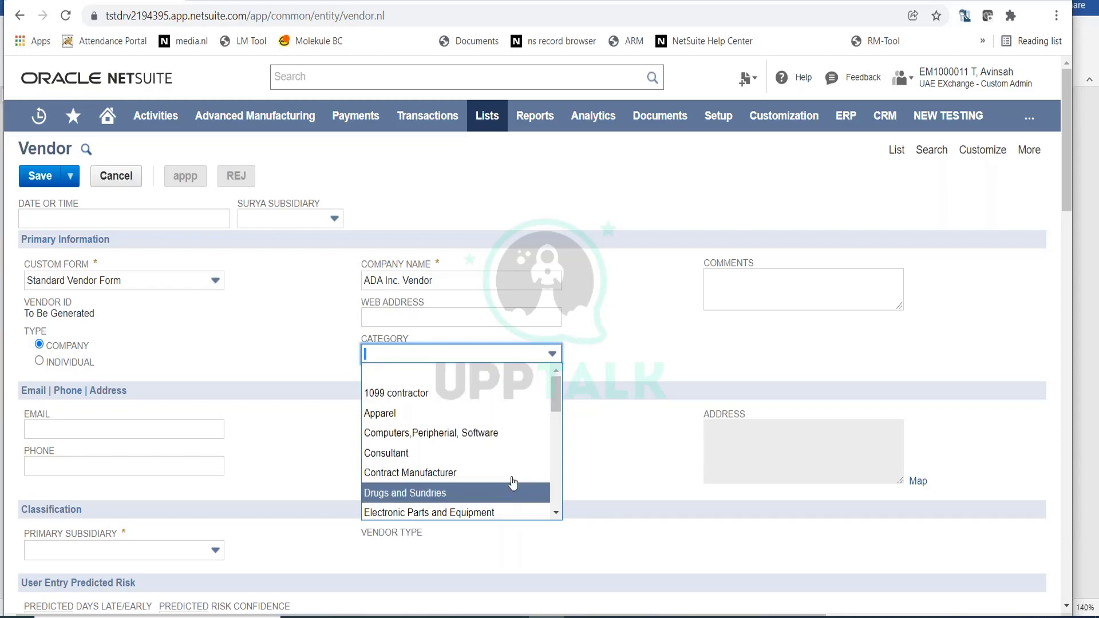
left_click_drag(554, 409, 557, 423)
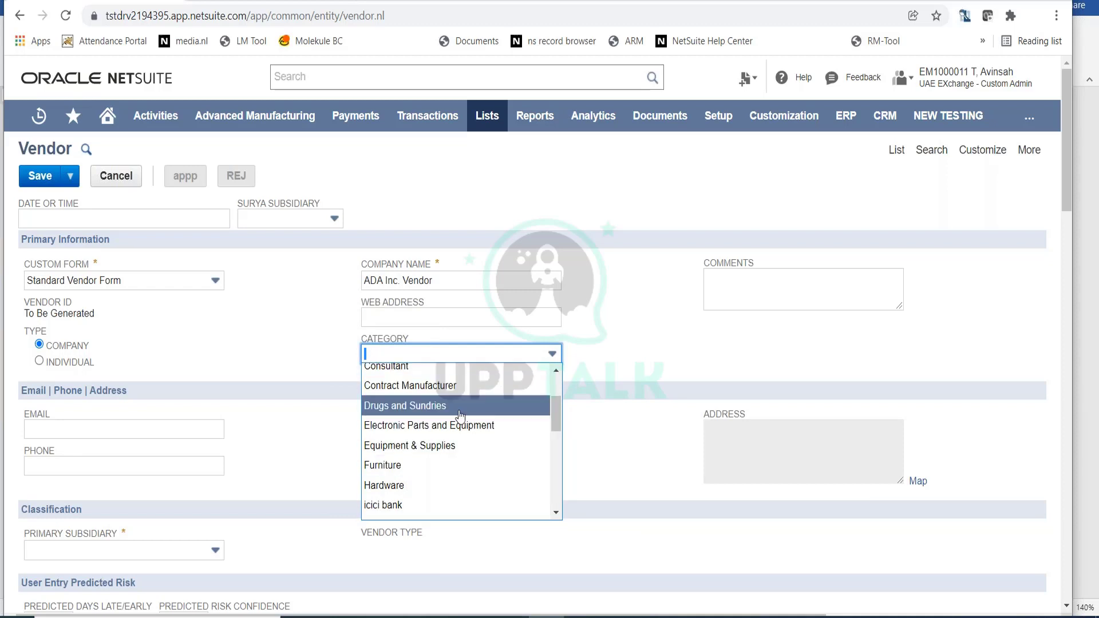
scroll(558, 445, "down", 5)
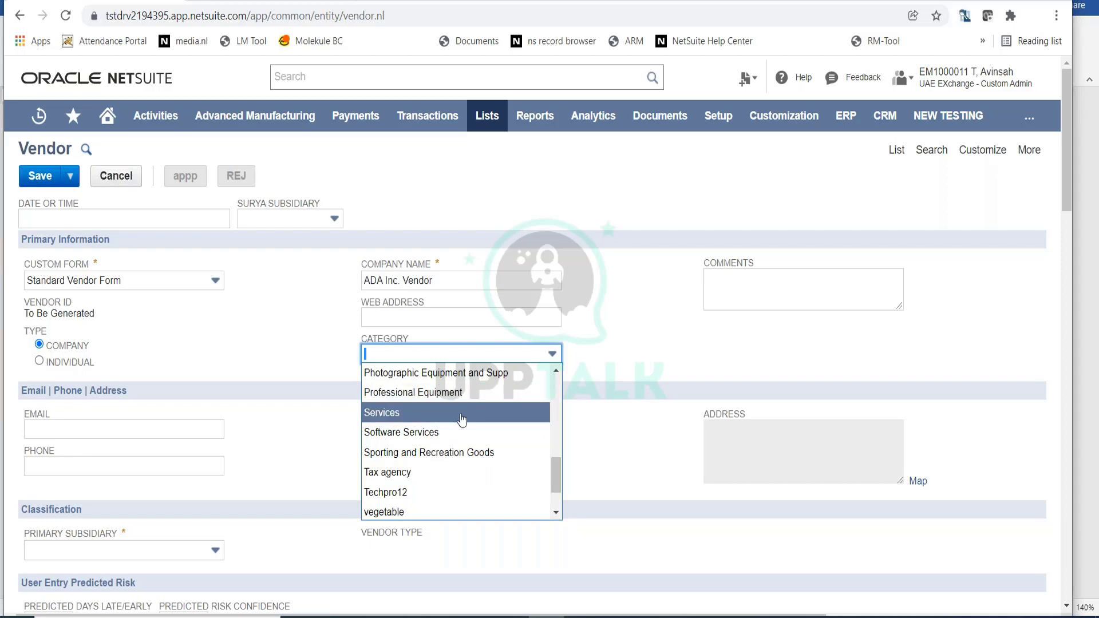
left_click(462, 413)
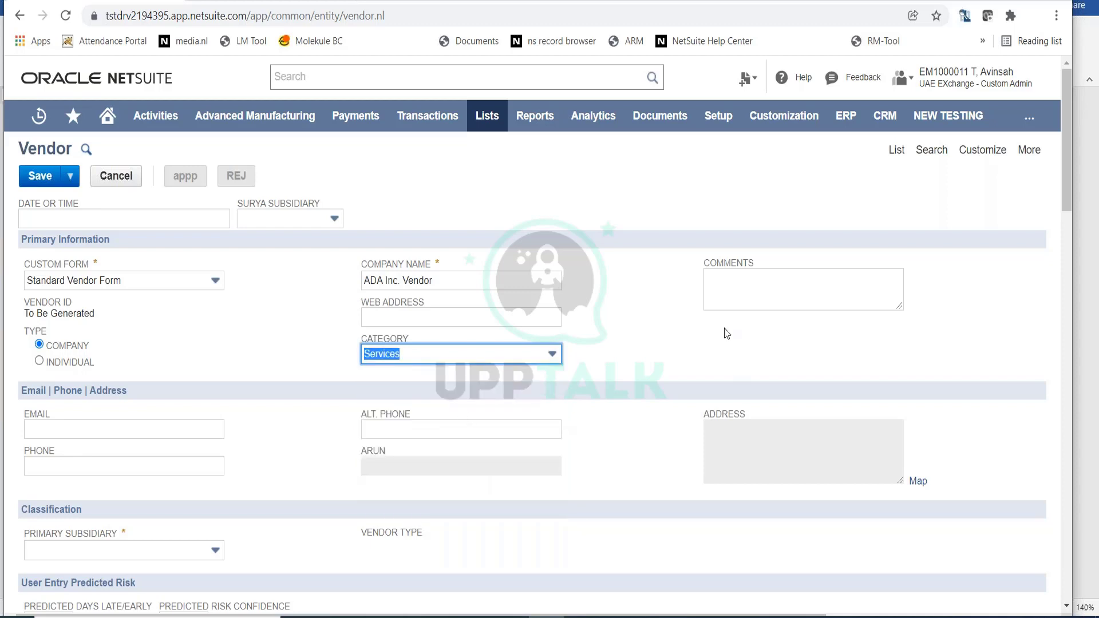
Add the comment "This is a new service vendor" to the vendor record.
left_click(732, 287)
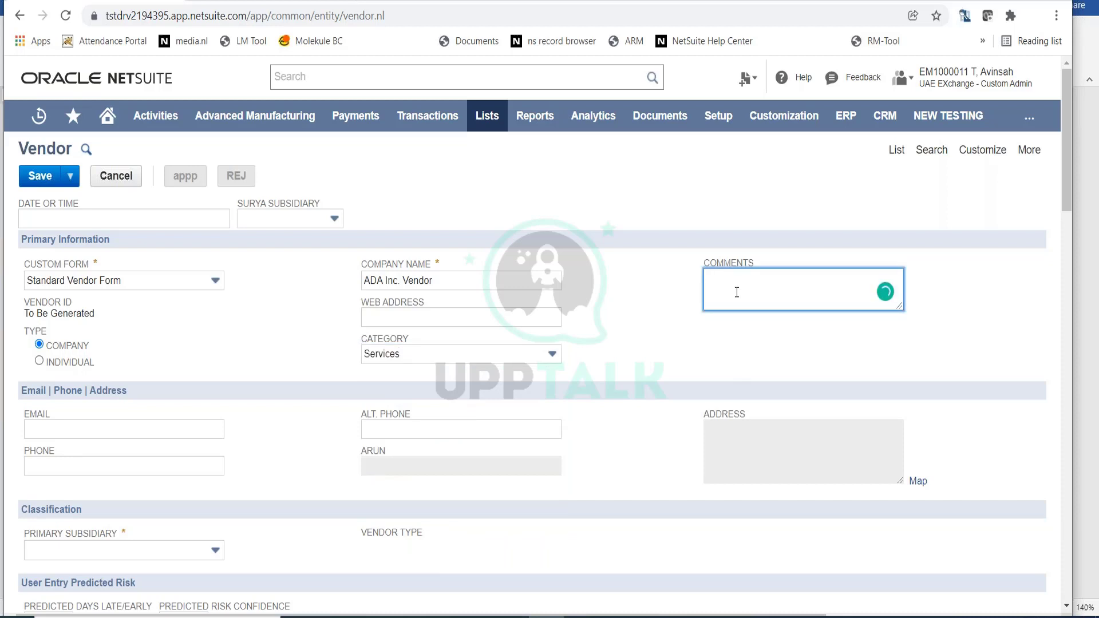
type("This is a new service vendor")
key("Tab")
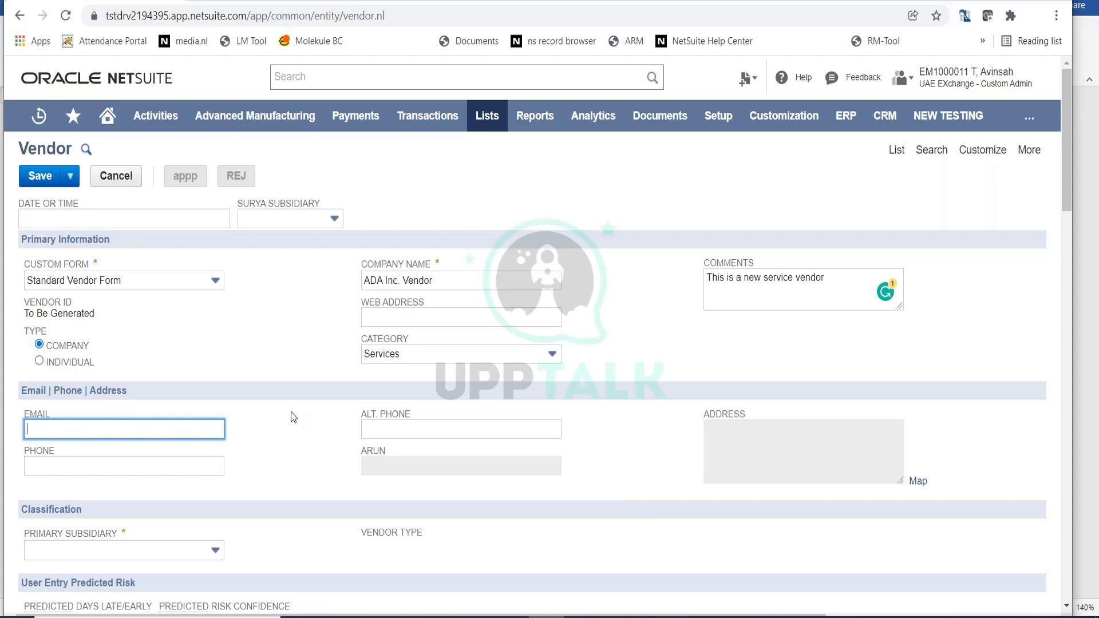
Set the vendor's primary subsidiary to GTS CORP in the classification section.
scroll(294, 414, "down", 4)
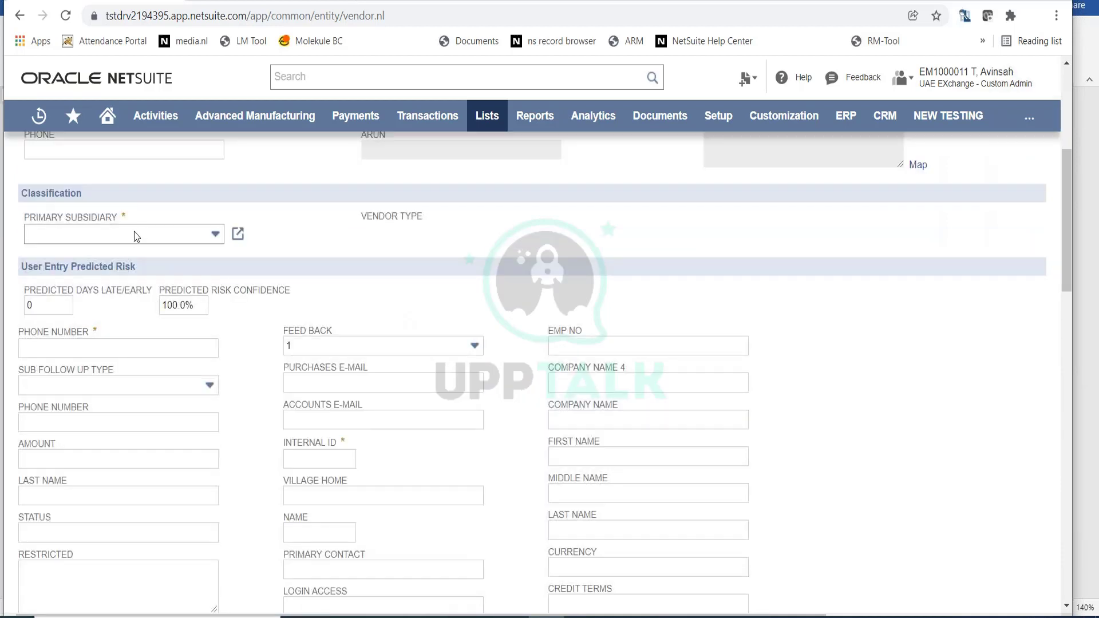
mouse_move(127, 229)
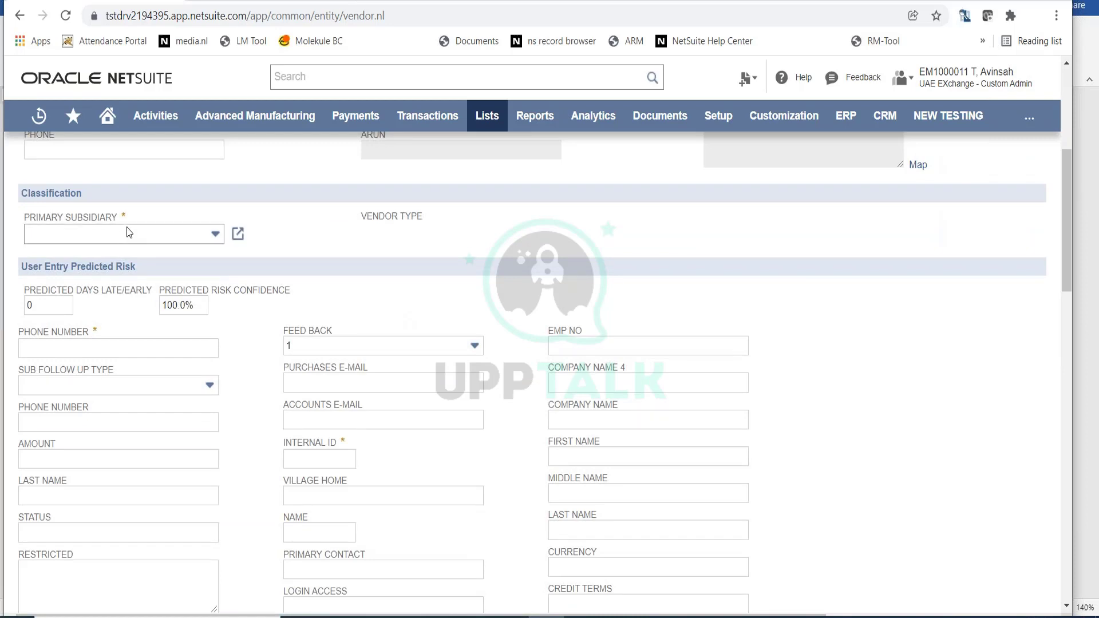
left_click(214, 236)
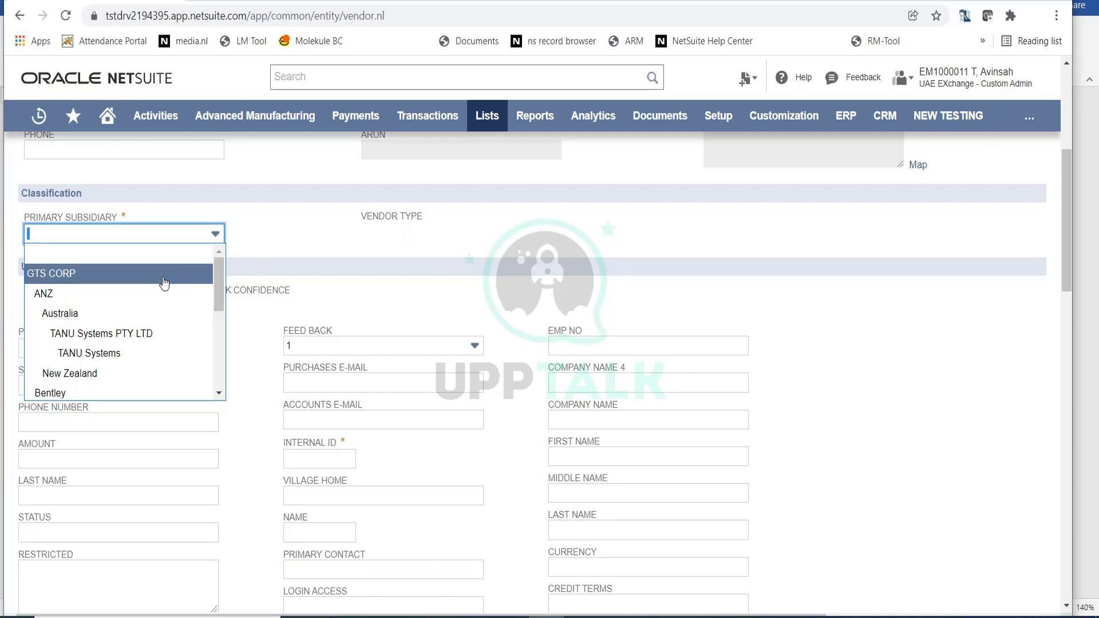
left_click(164, 273)
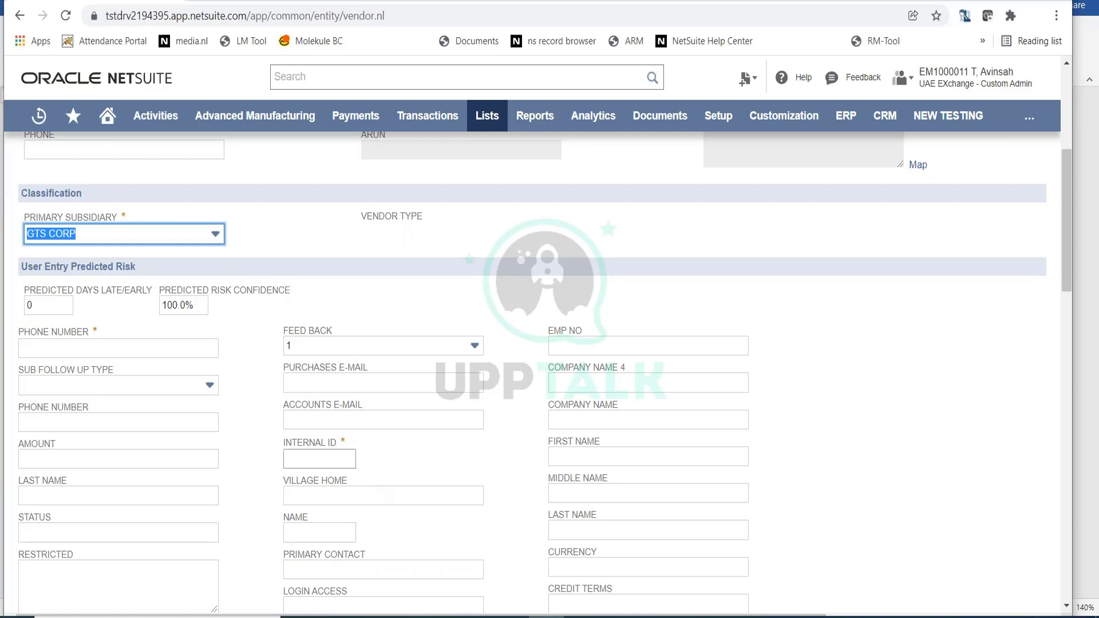
Fill in the mandatory phone number and internal ID fields of the vendor record.
left_click(131, 340)
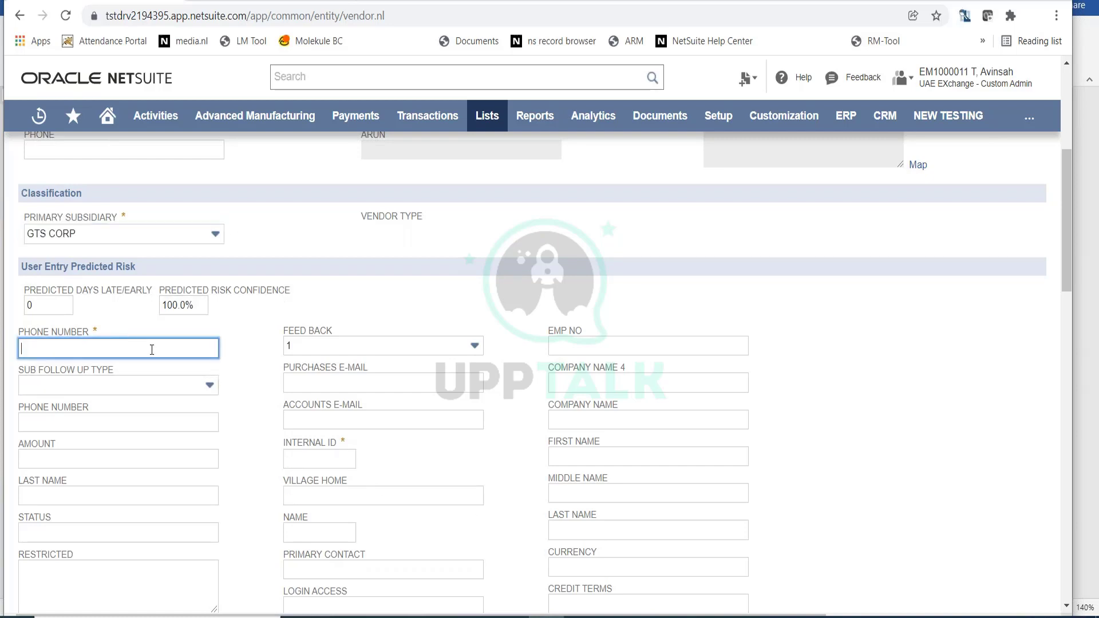
type("12345")
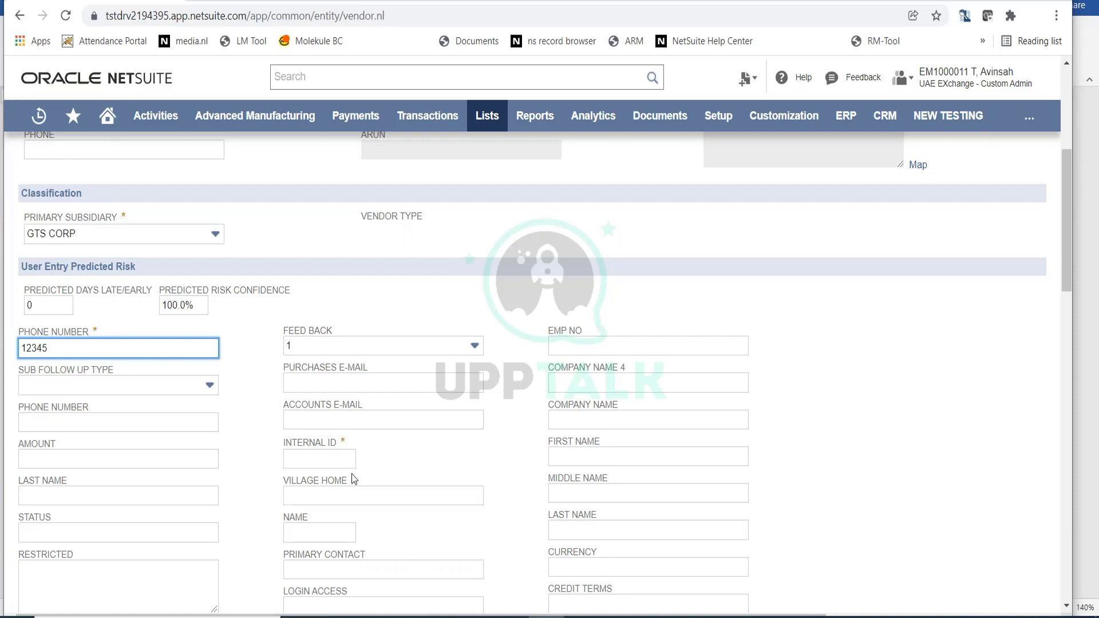
left_click(353, 458)
type("12366969")
left_click(504, 452)
In the vendor's financial details, set the default payables account to 2000 Accounts Payable.
scroll(503, 456, "down", 5)
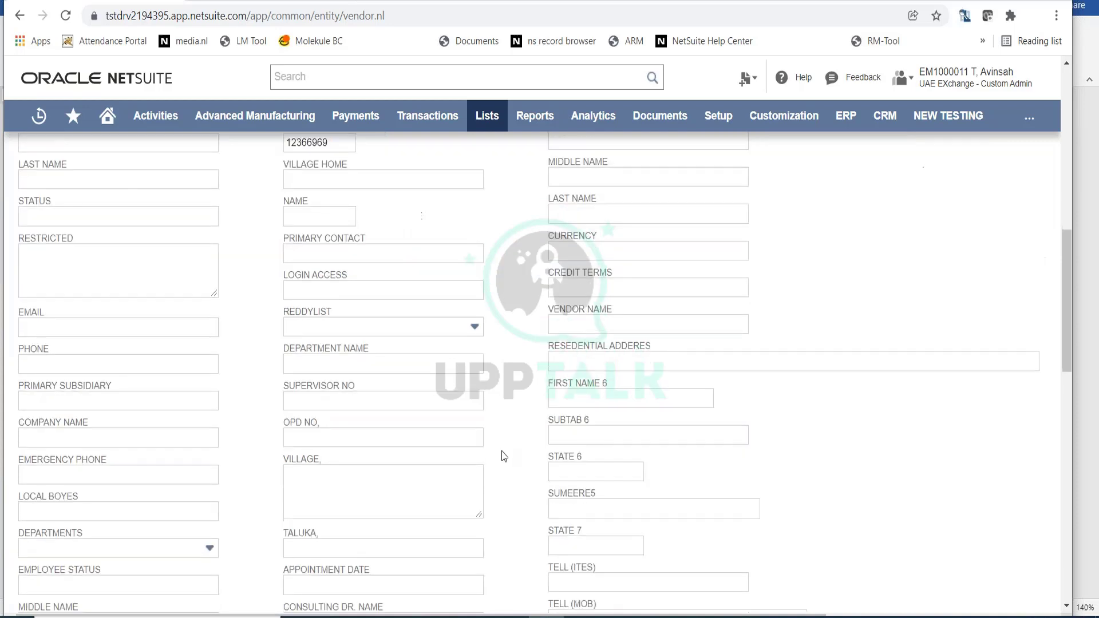
scroll(503, 456, "down", 6)
scroll(501, 458, "down", 4)
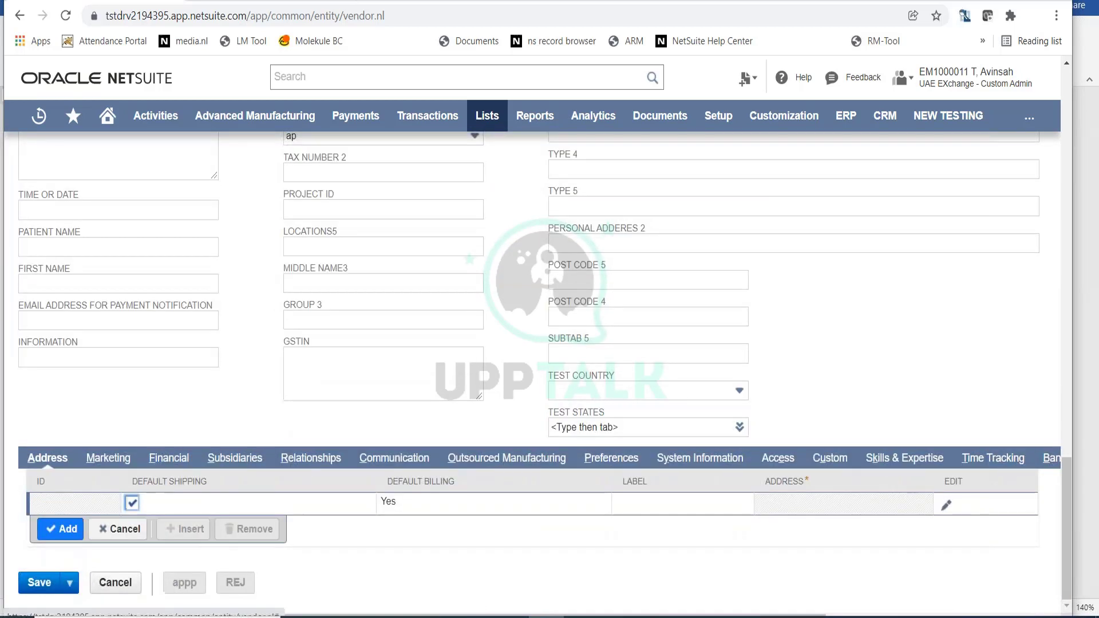
left_click(179, 467)
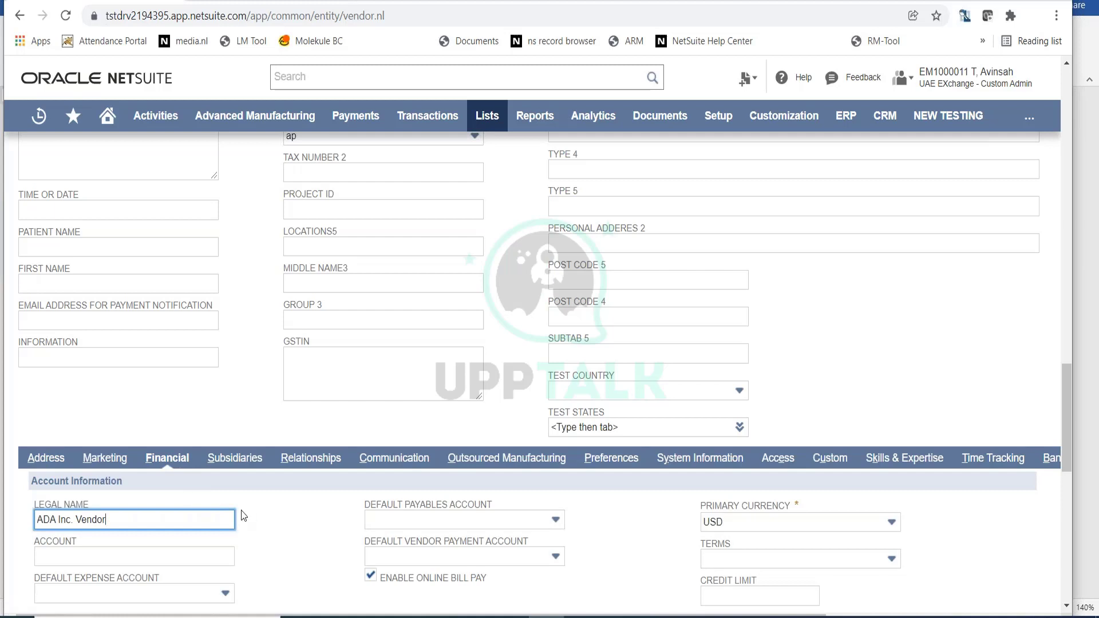
scroll(336, 484, "down", 5)
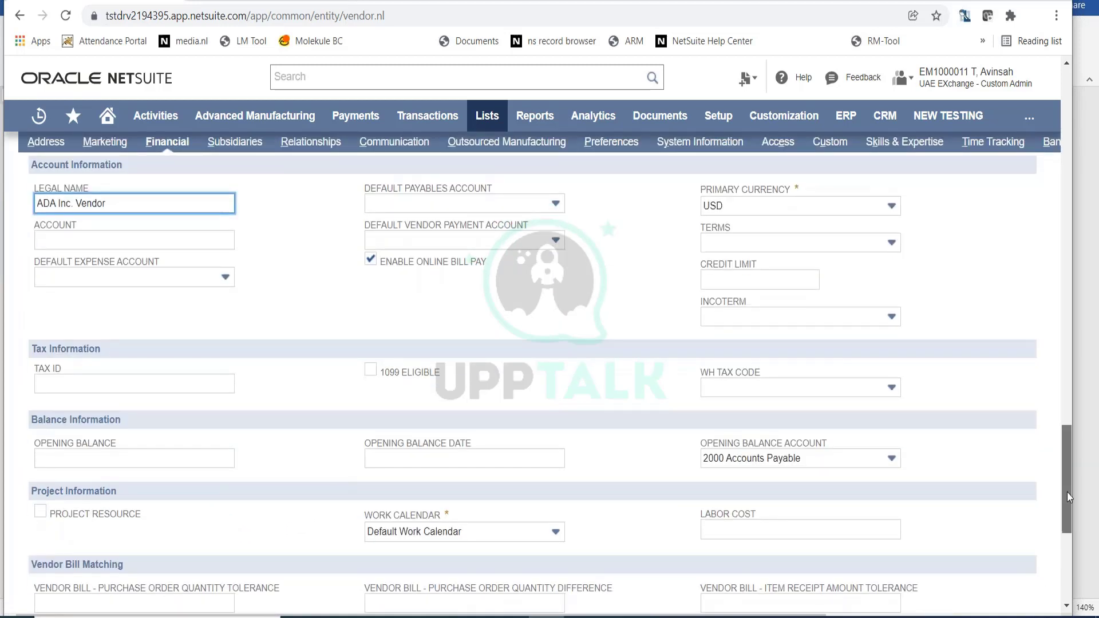
scroll(1067, 491, "up", 1)
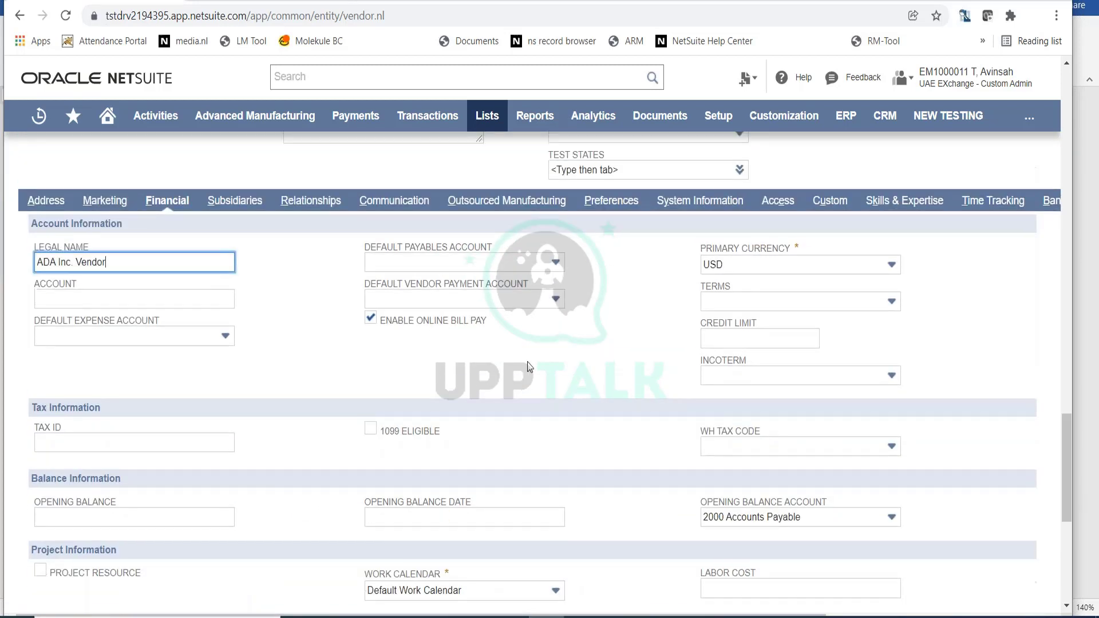
left_click(516, 264)
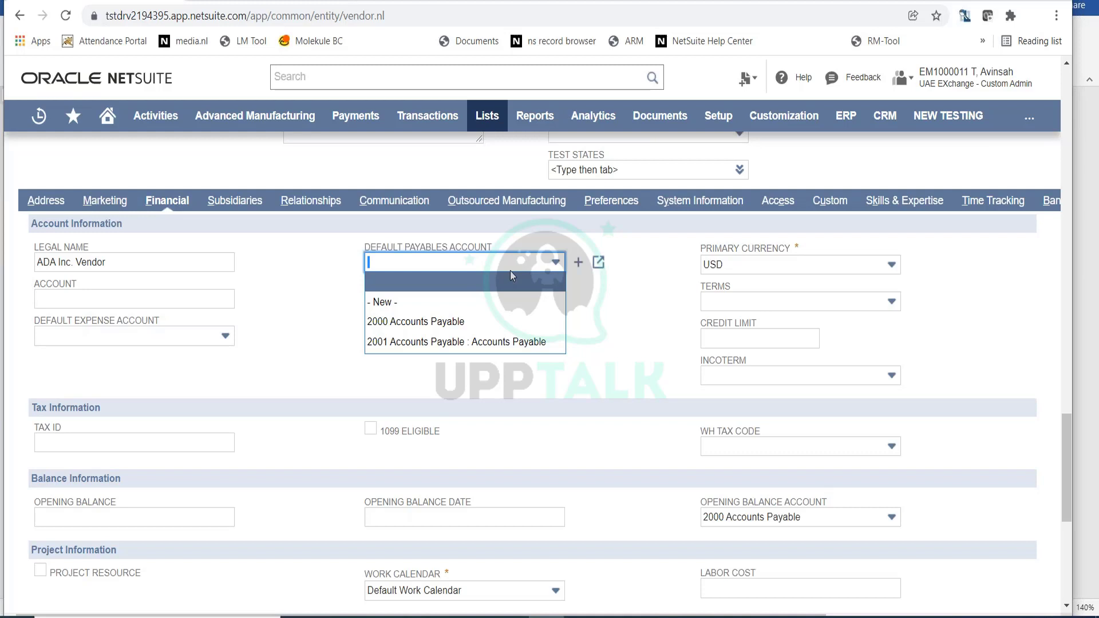
left_click(420, 321)
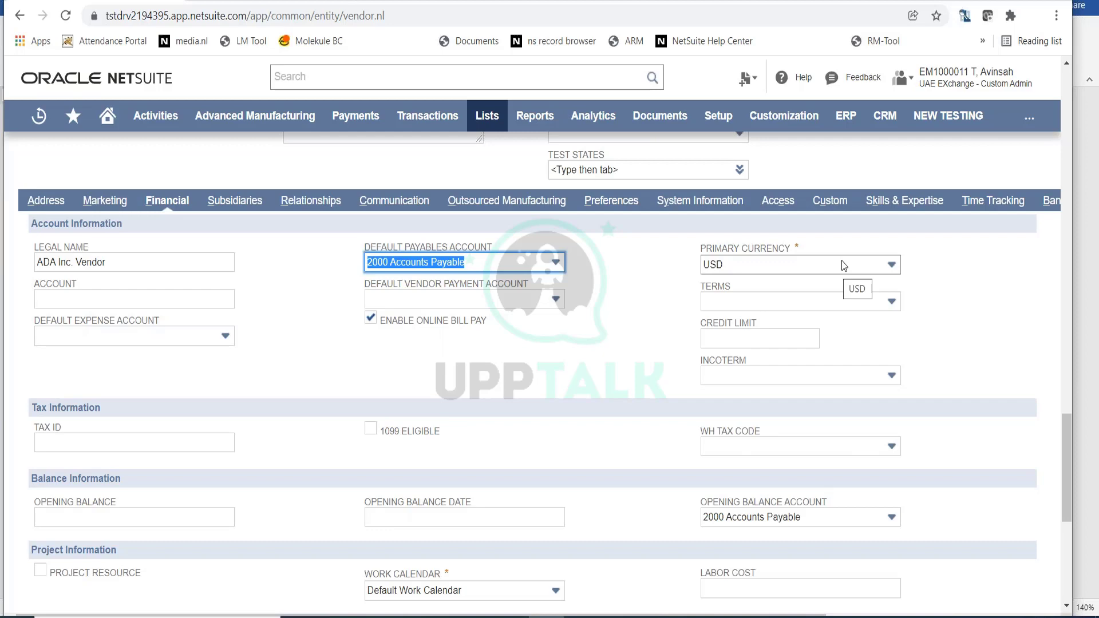
Set the vendor's primary currency to INR in the account information.
scroll(569, 369, "up", 6)
scroll(122, 292, "up", 15)
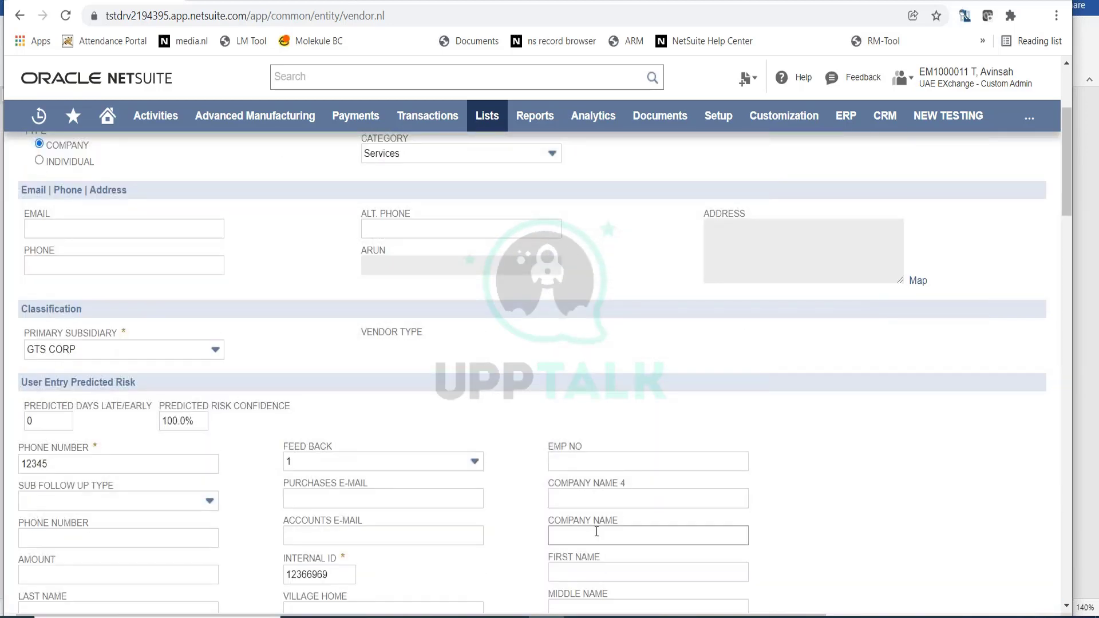
scroll(834, 531, "down", 15)
scroll(834, 531, "down", 5)
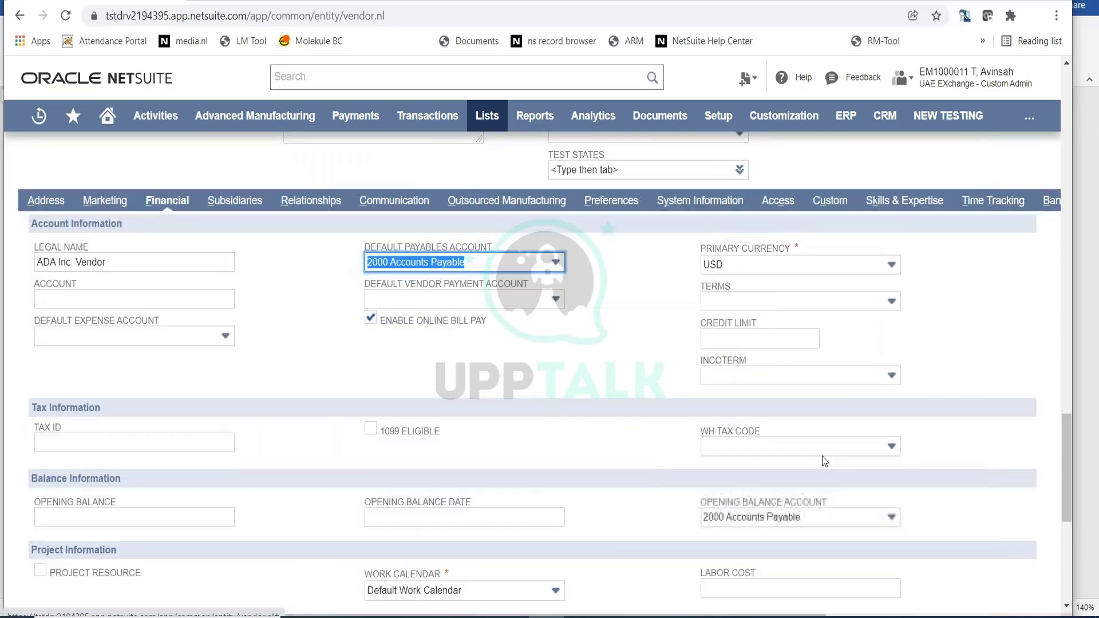
left_click(787, 268)
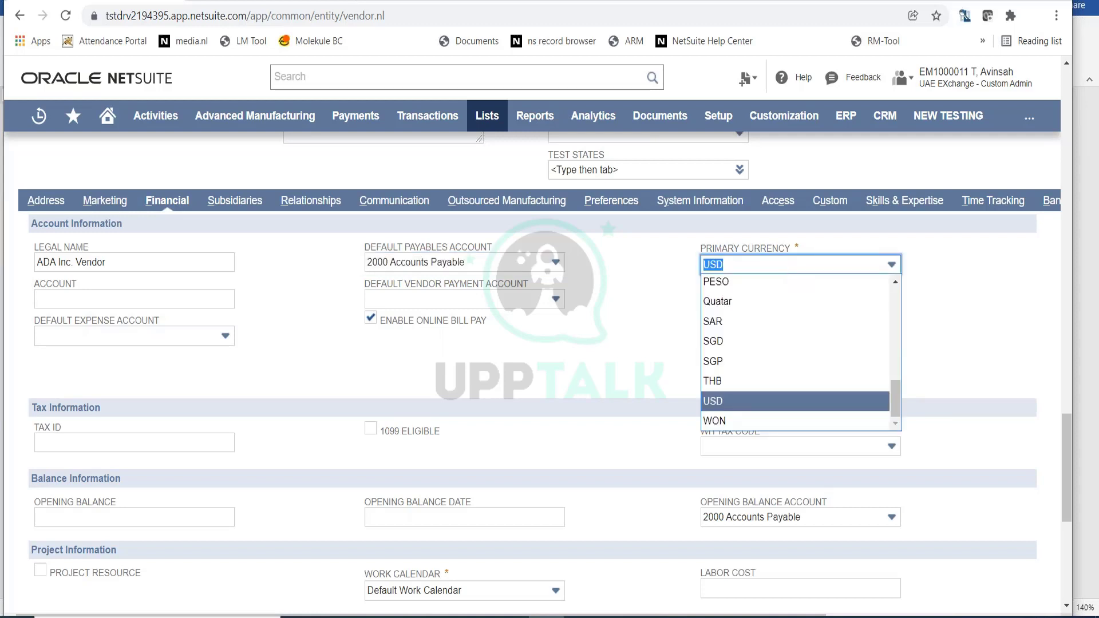
left_click(894, 282)
left_click(894, 284)
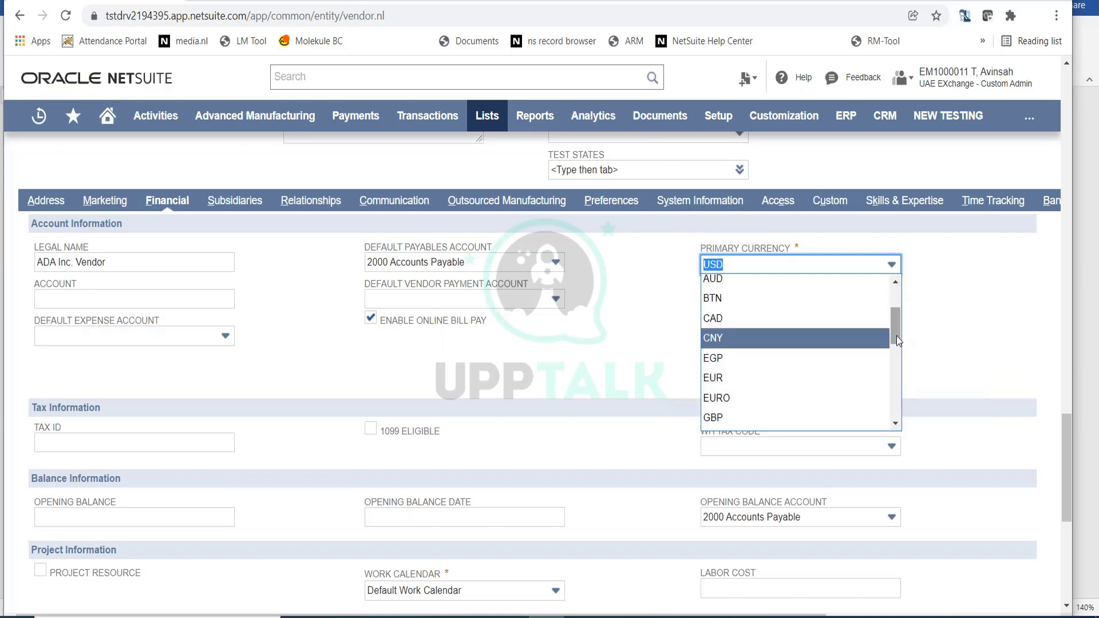
left_click_drag(898, 332, 898, 352)
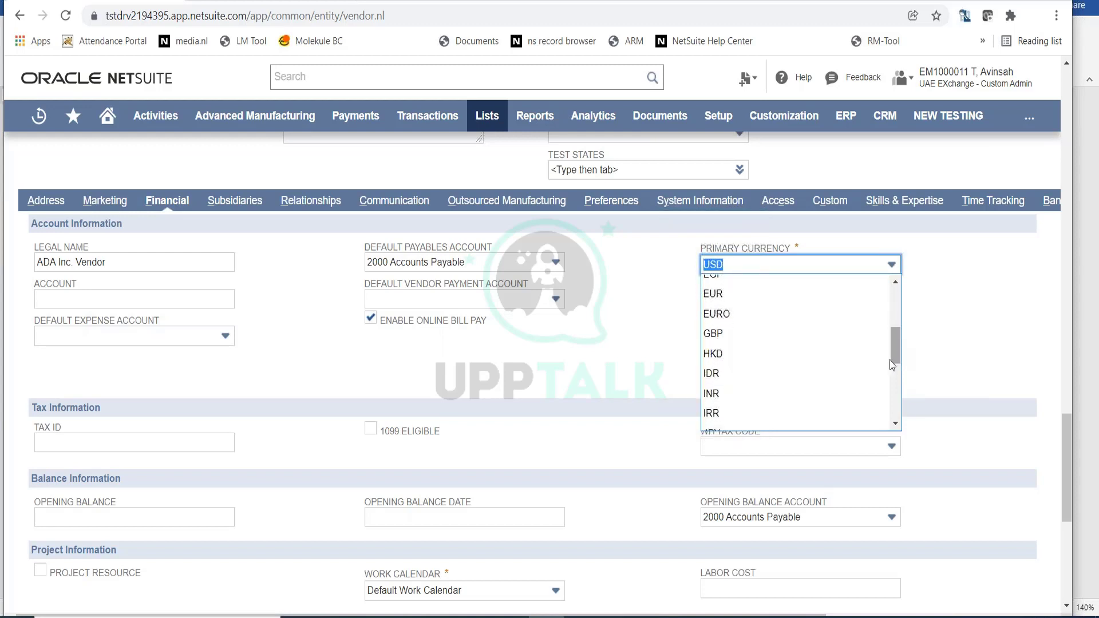
left_click(749, 393)
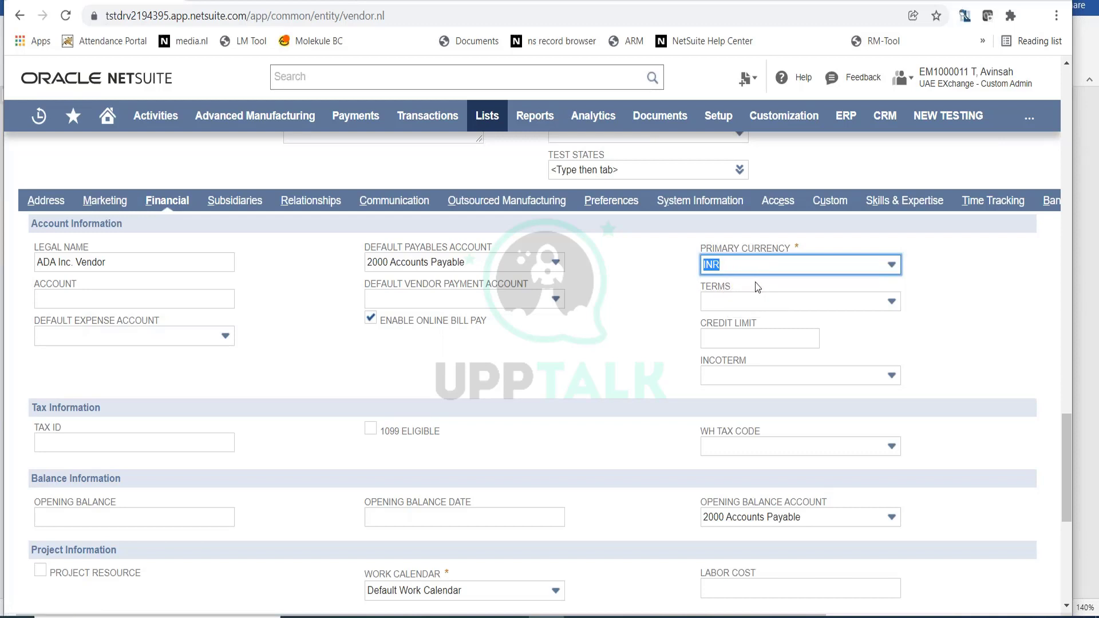
Change the vendor's primary currency to USD and set its payment terms to Net 15.
left_click(855, 266)
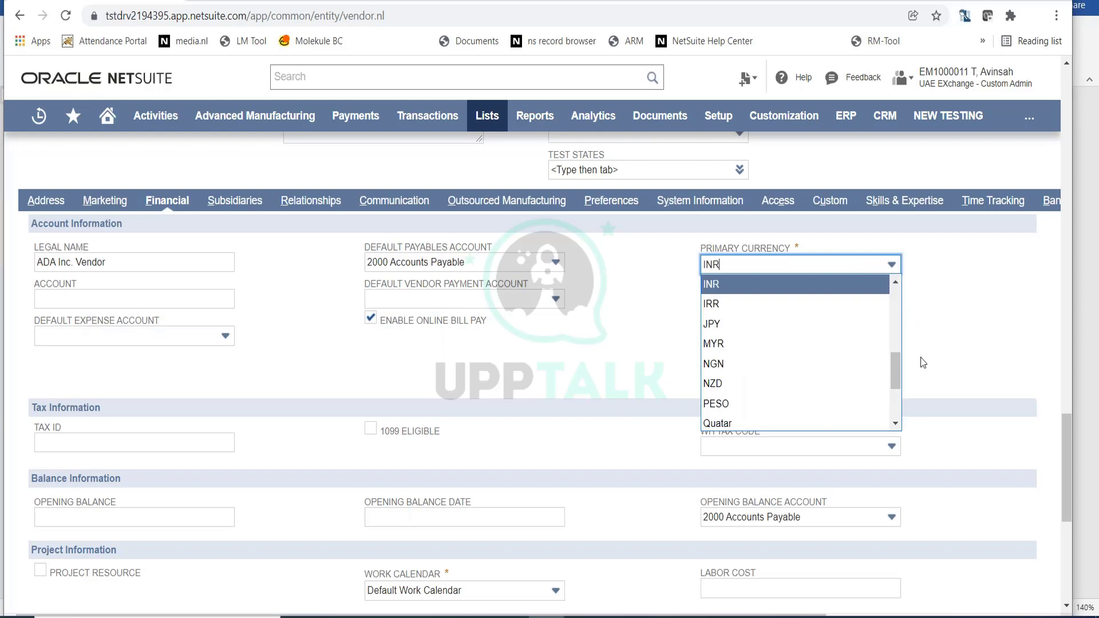
left_click(896, 399)
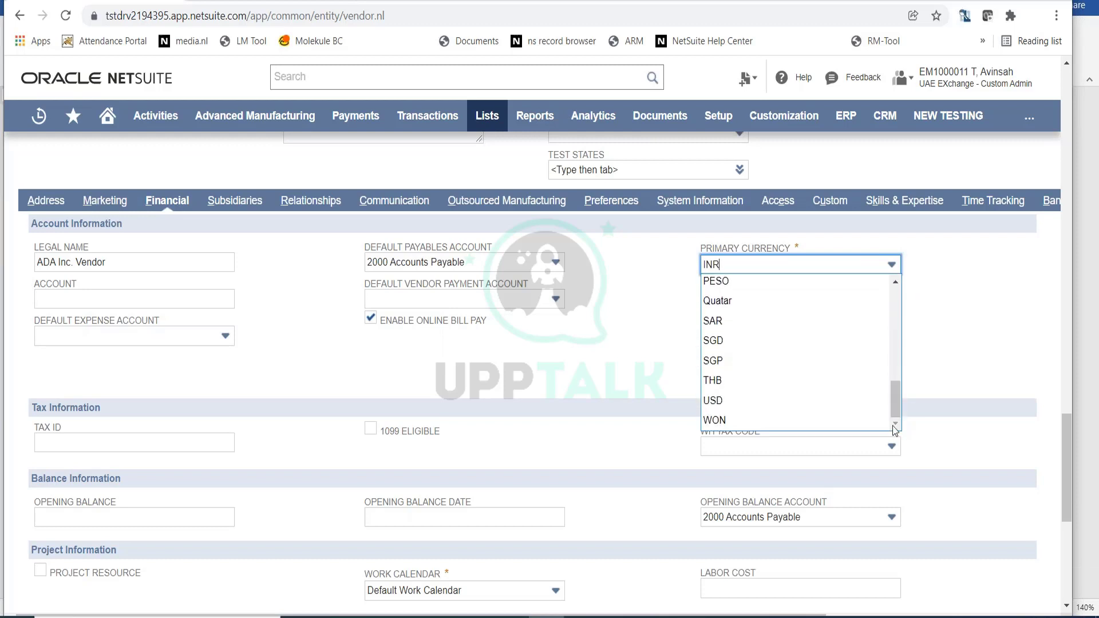
left_click(784, 400)
left_click(847, 304)
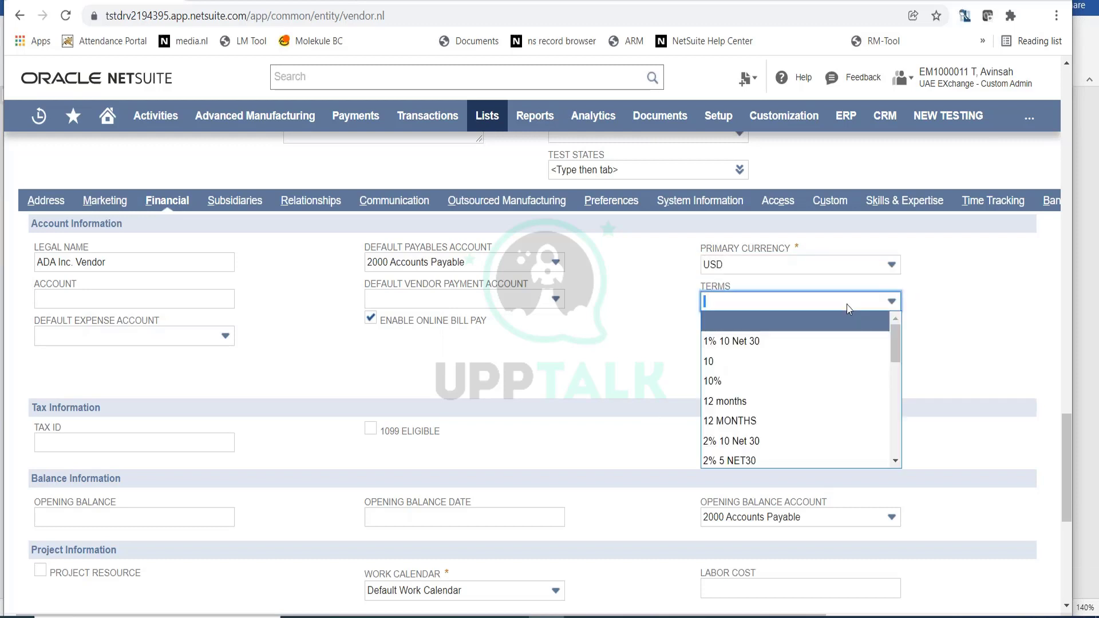
left_click_drag(895, 346, 903, 447)
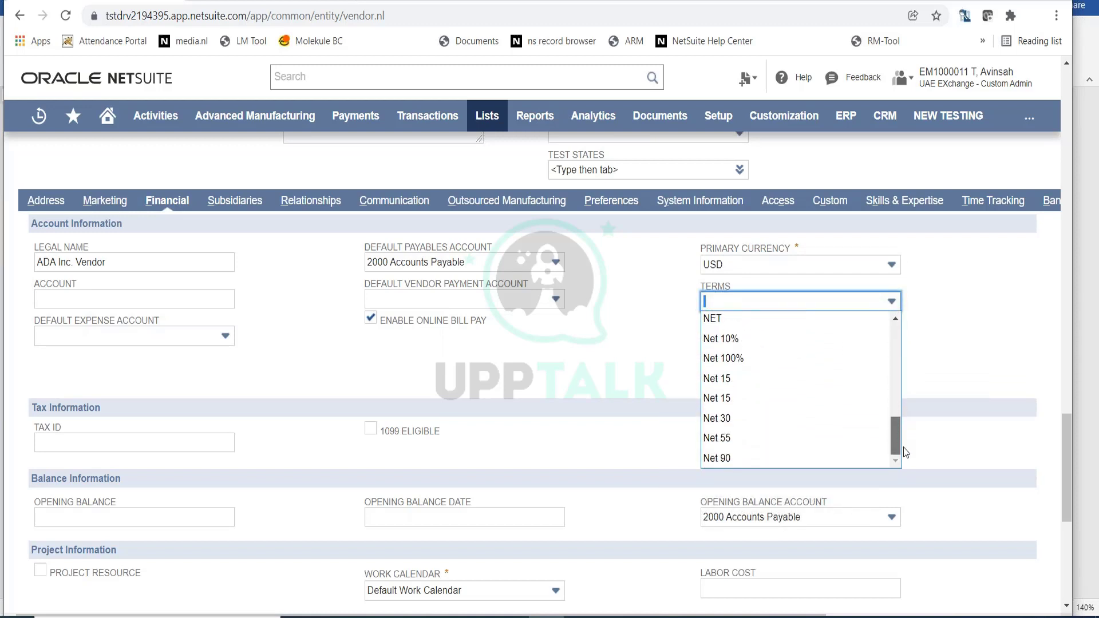
left_click(739, 379)
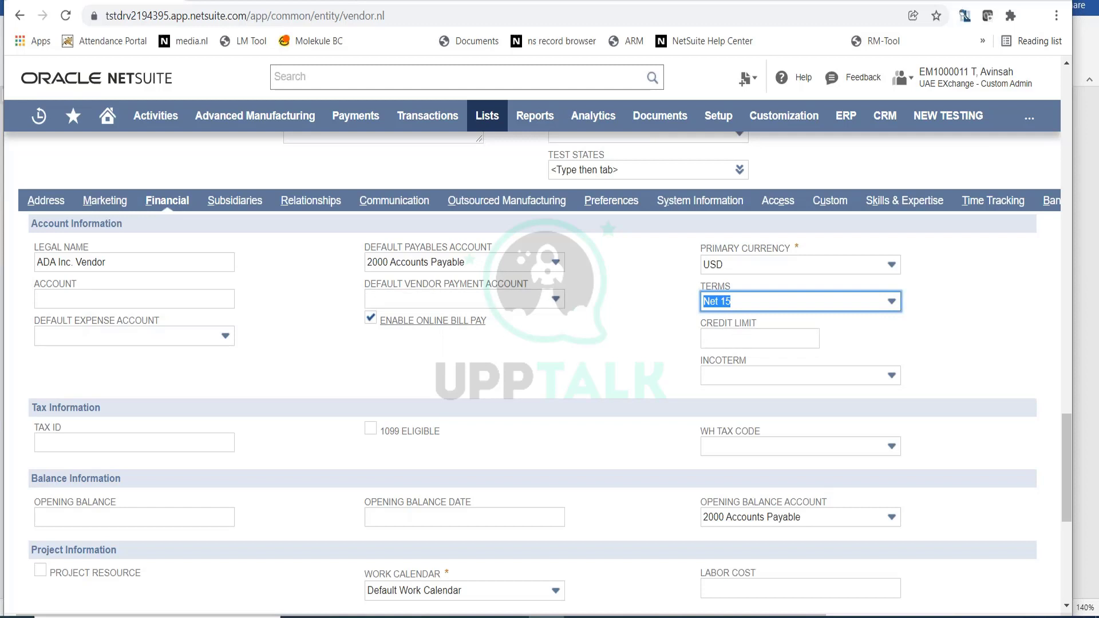
left_click(132, 444)
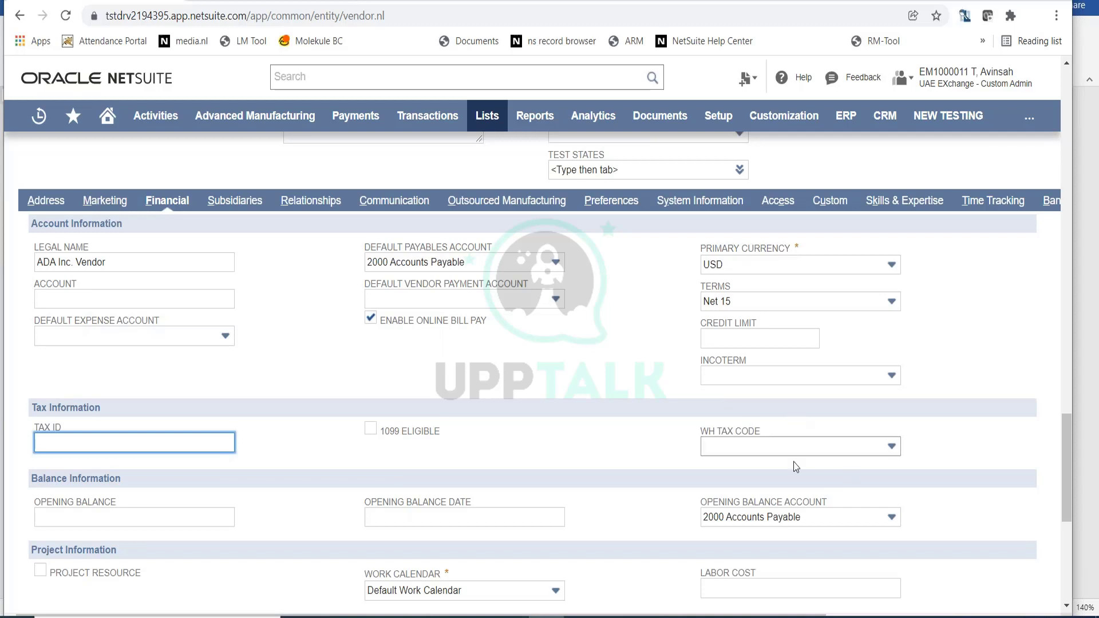
left_click(864, 448)
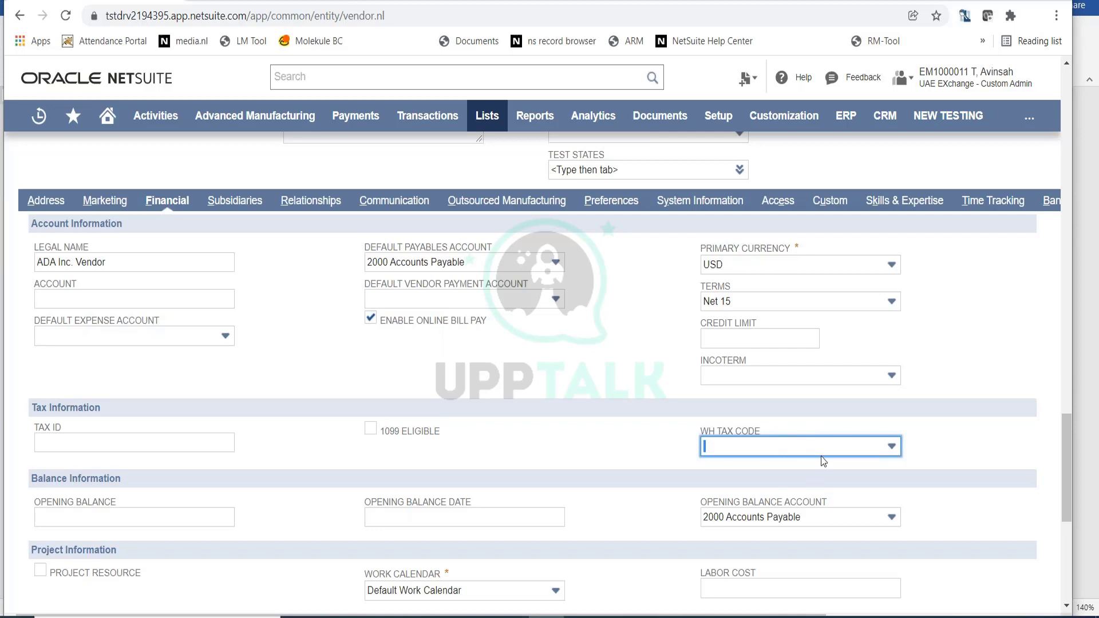
Add EUR and CAD as additional transaction currencies in the vendor's currencies list.
scroll(823, 461, "down", 7)
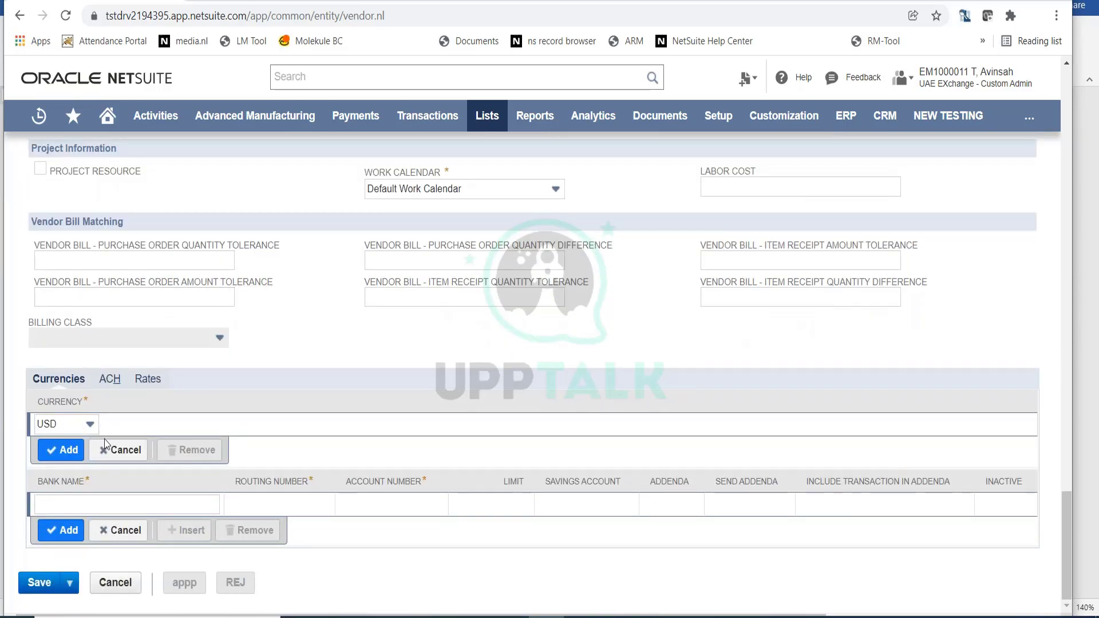
scroll(973, 223, "up", 10)
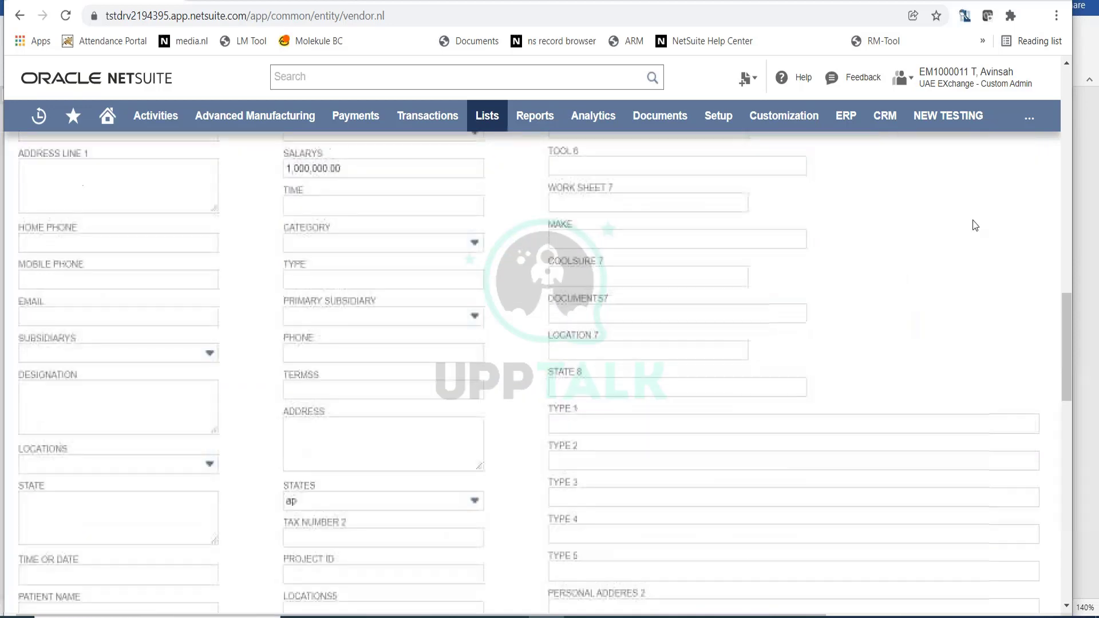
scroll(973, 243, "down", 10)
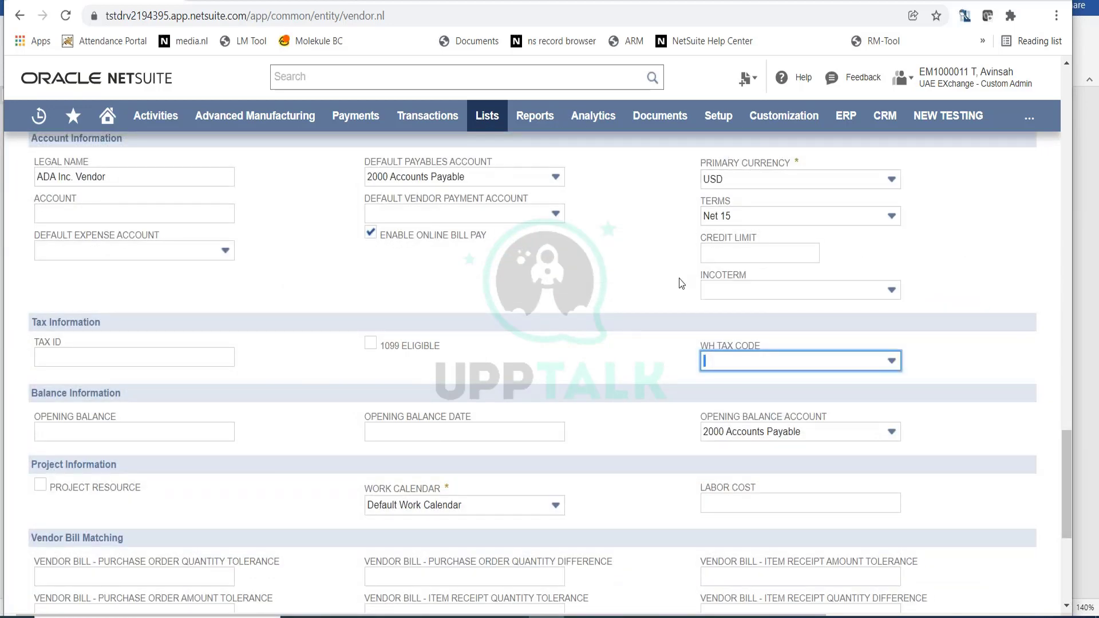
scroll(679, 278, "down", 5)
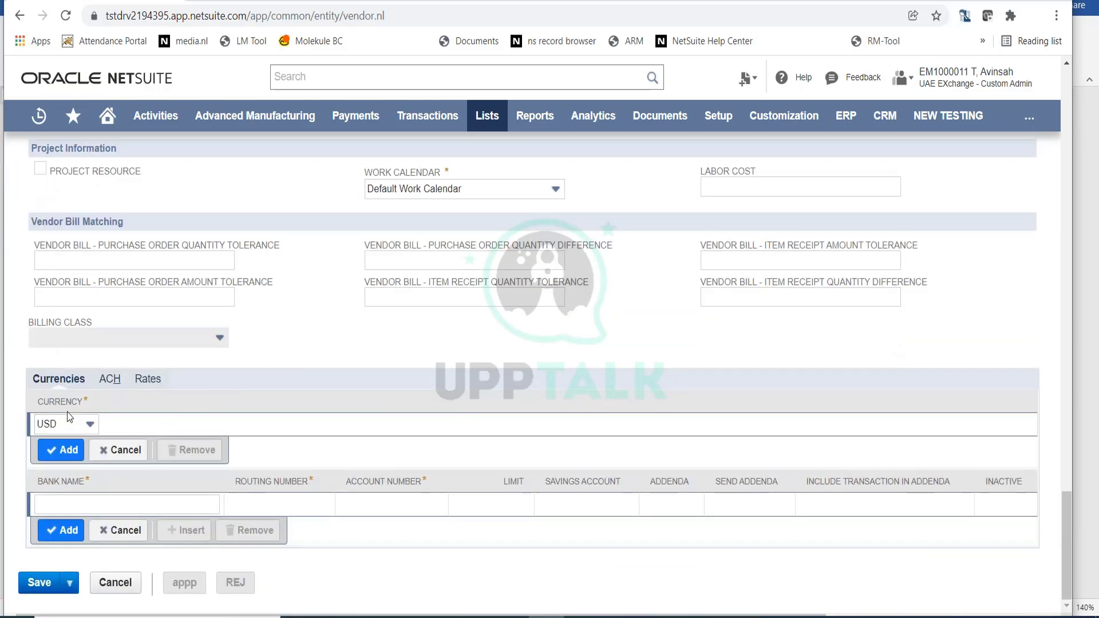
left_click(88, 424)
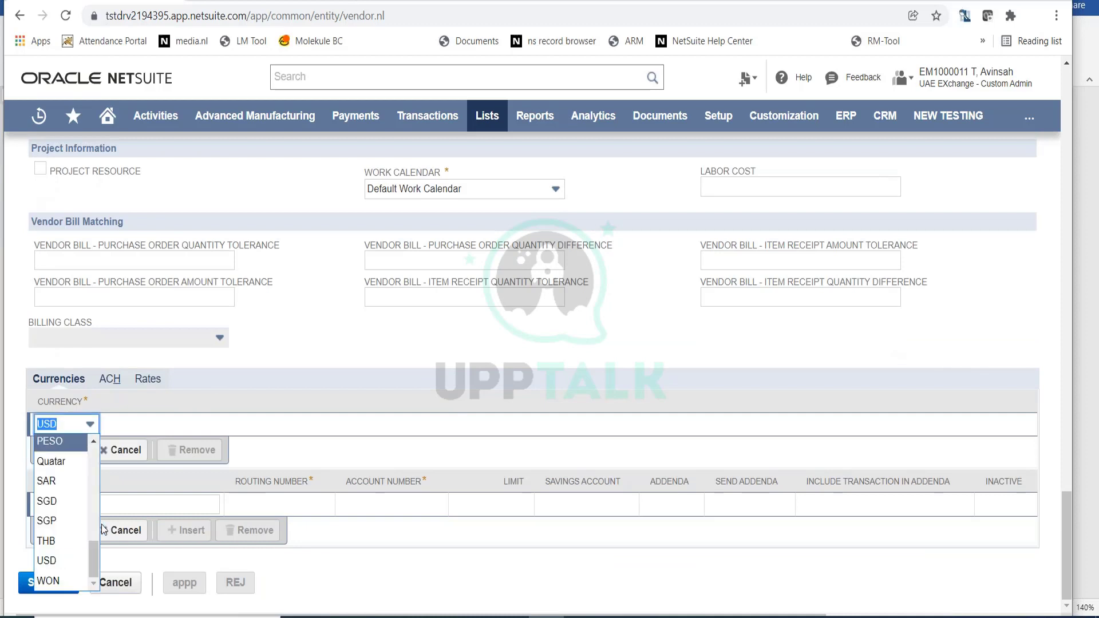
left_click_drag(95, 567, 96, 507)
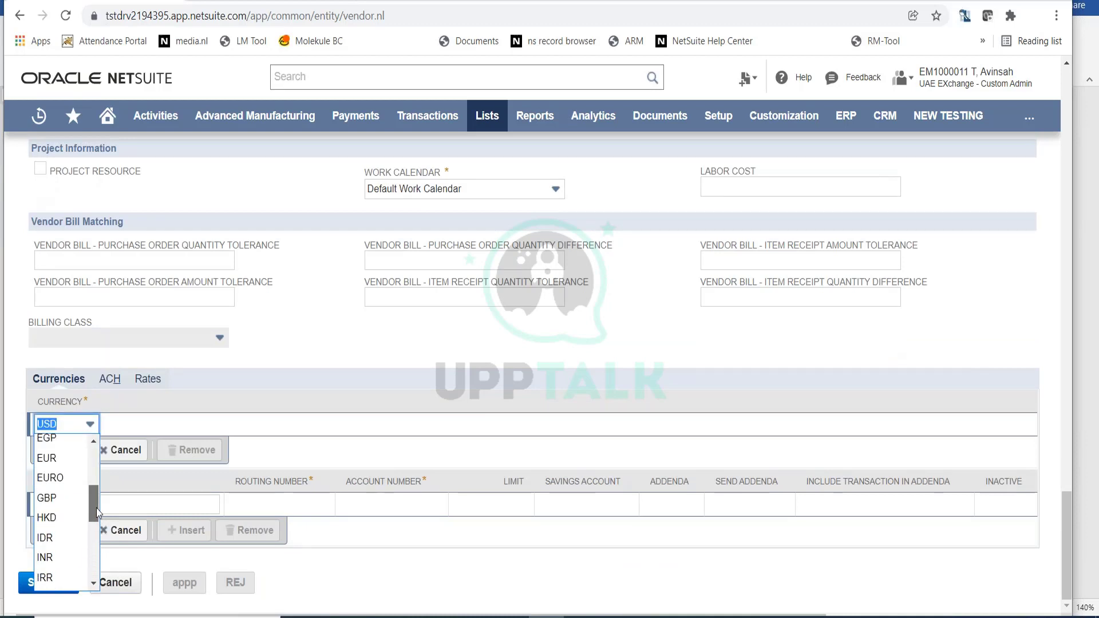
left_click(64, 458)
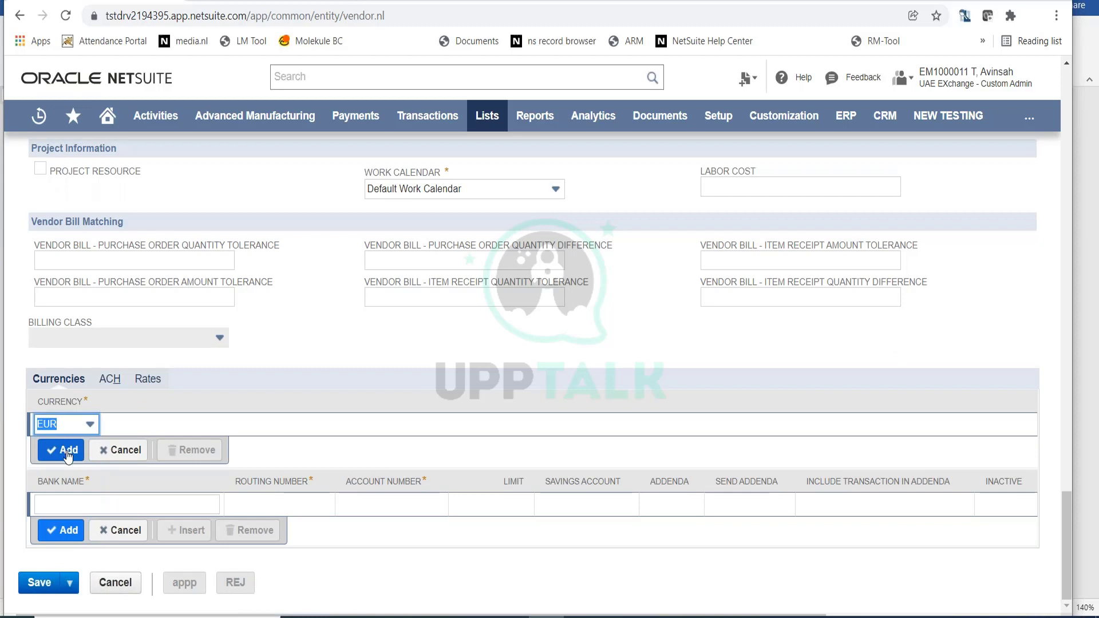
left_click(67, 453)
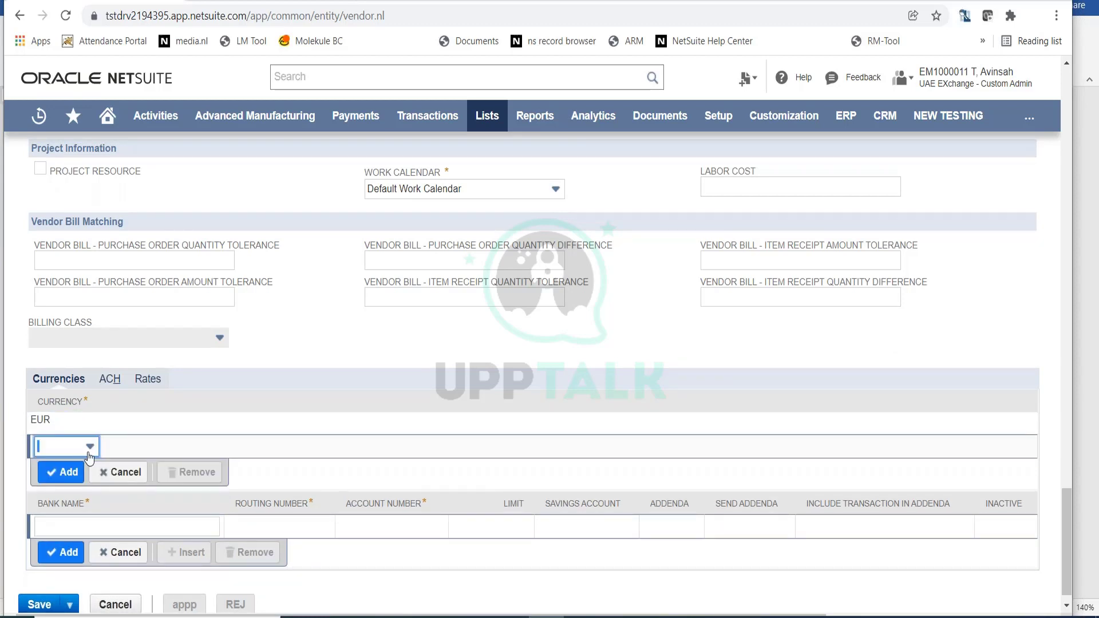
left_click(90, 445)
left_click_drag(93, 488, 97, 513)
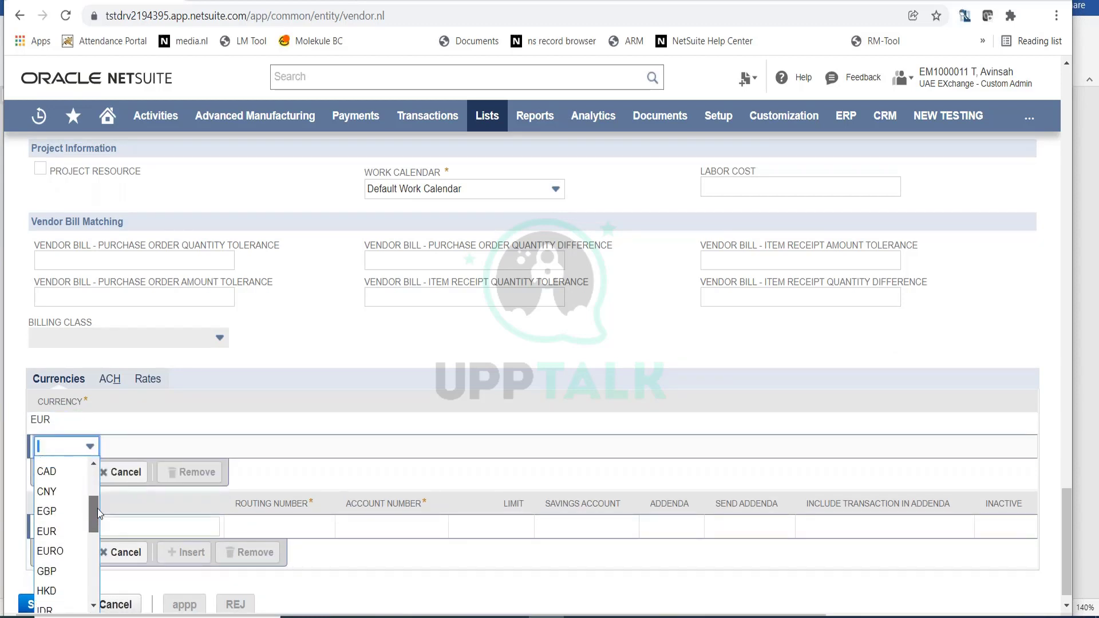
left_click(54, 468)
left_click(66, 474)
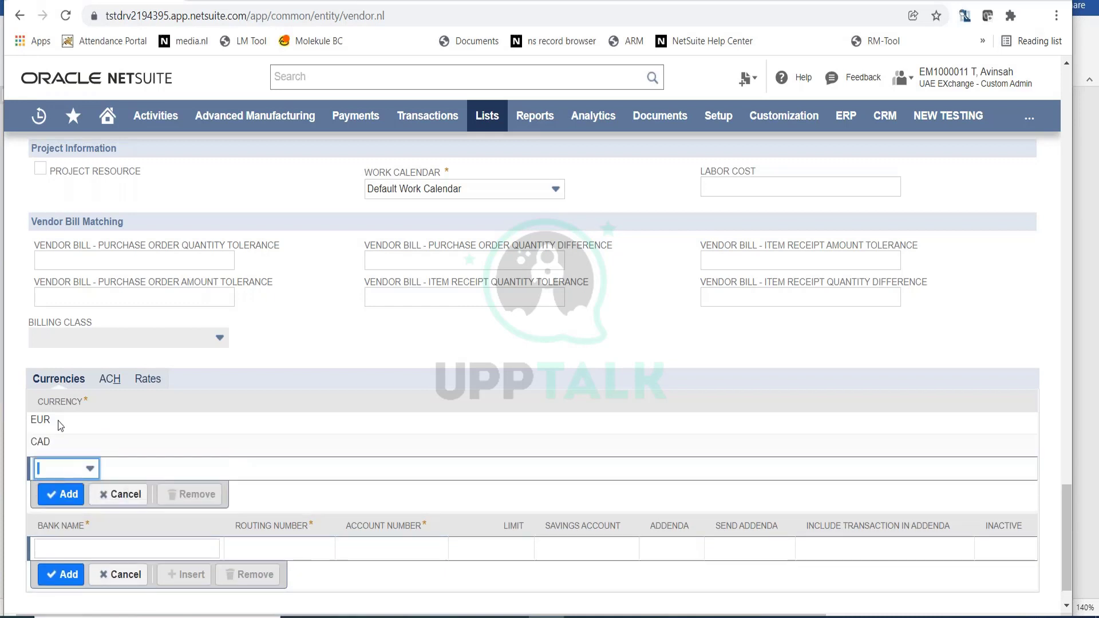
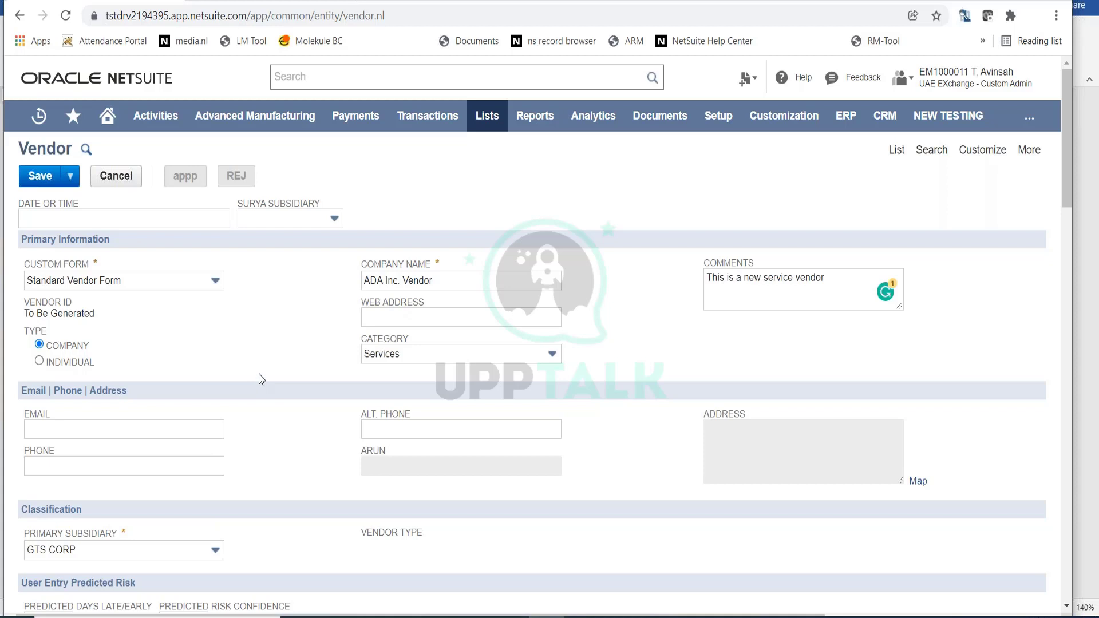
Add ANZ and Australia as additional subsidiaries in the vendor's subsidiary list.
left_click(375, 318)
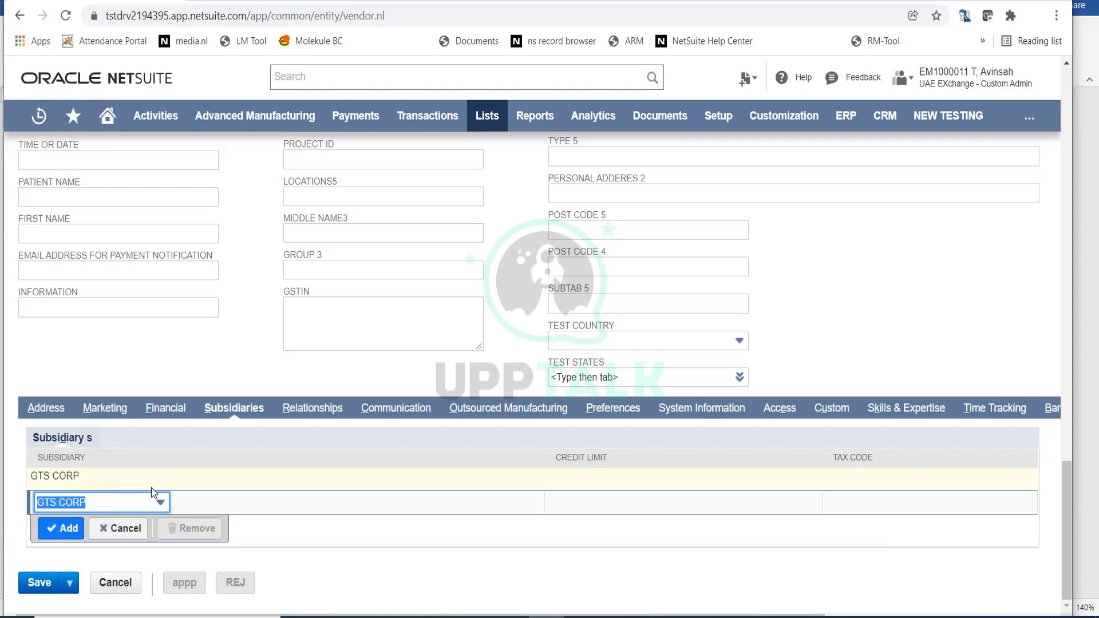
left_click(160, 502)
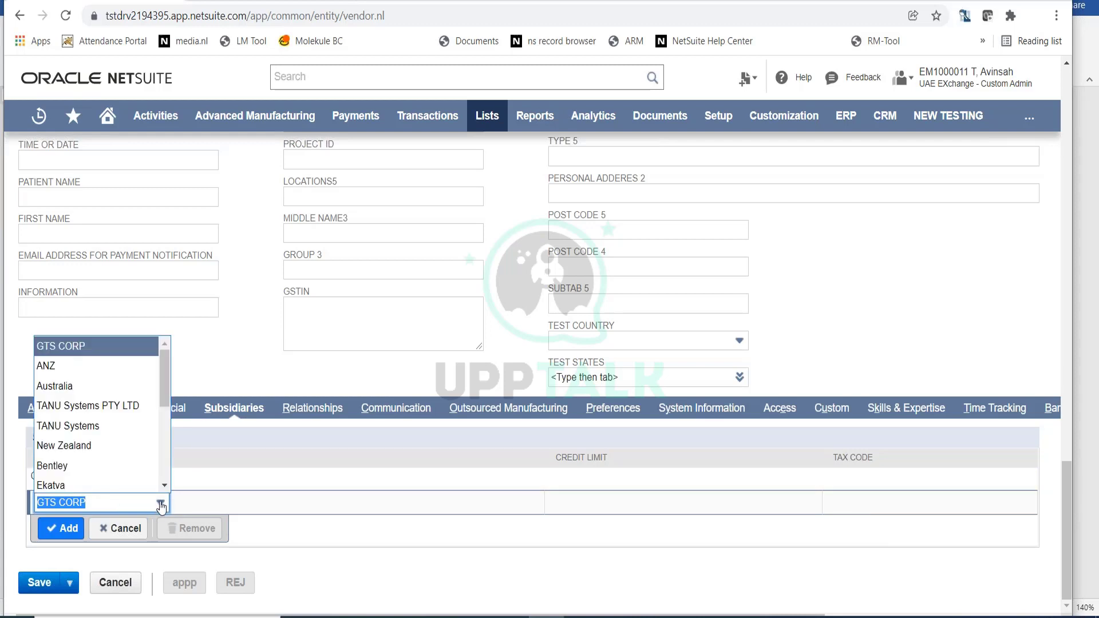
left_click(108, 371)
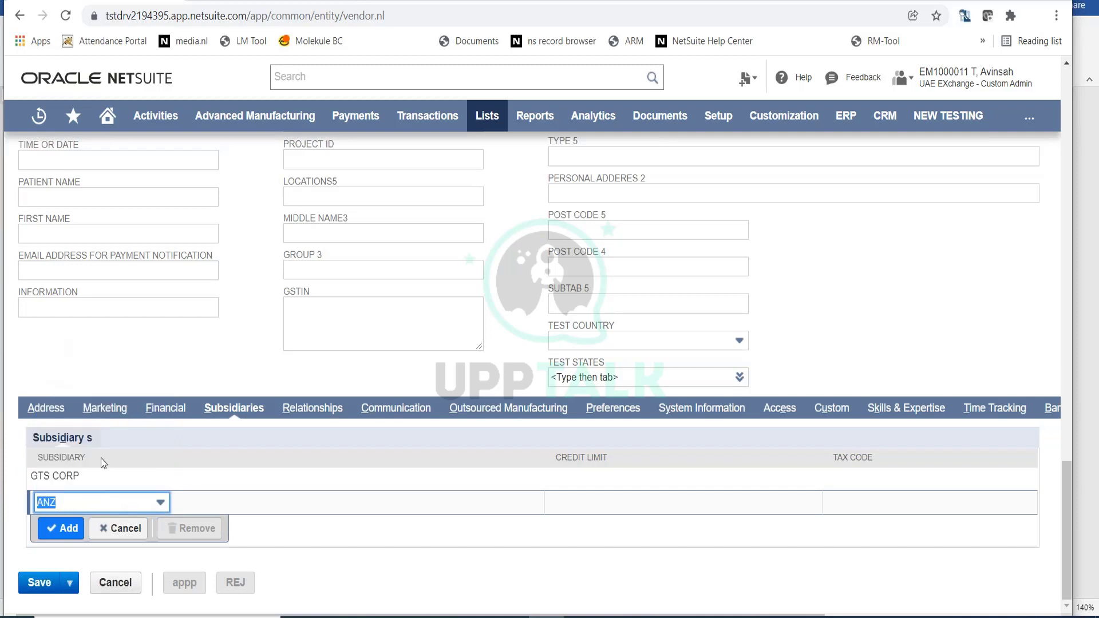
left_click(62, 528)
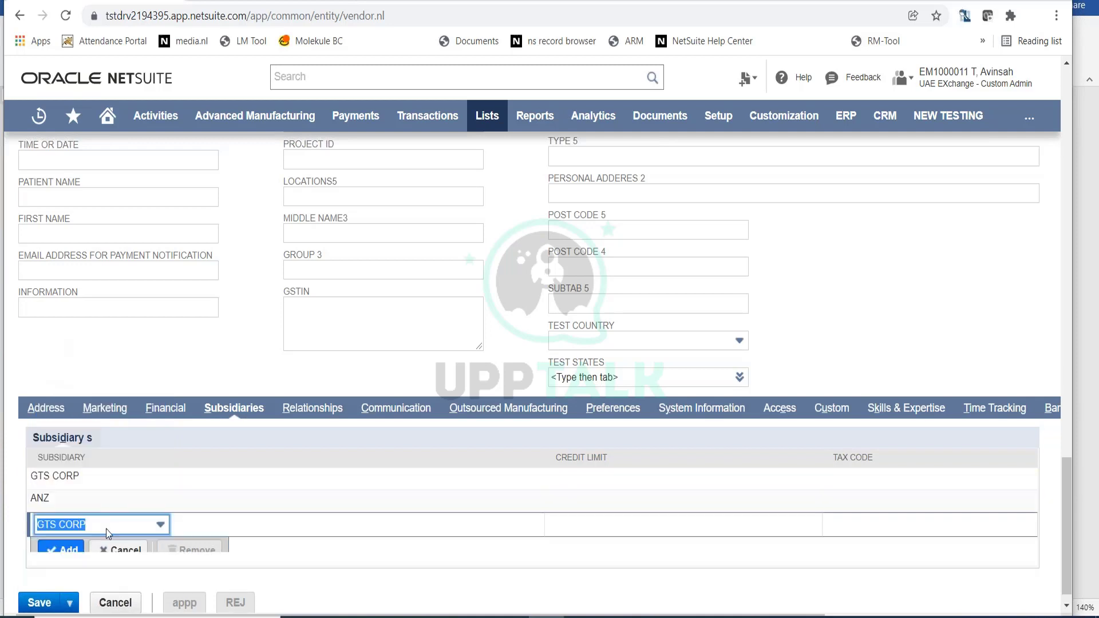
left_click(159, 526)
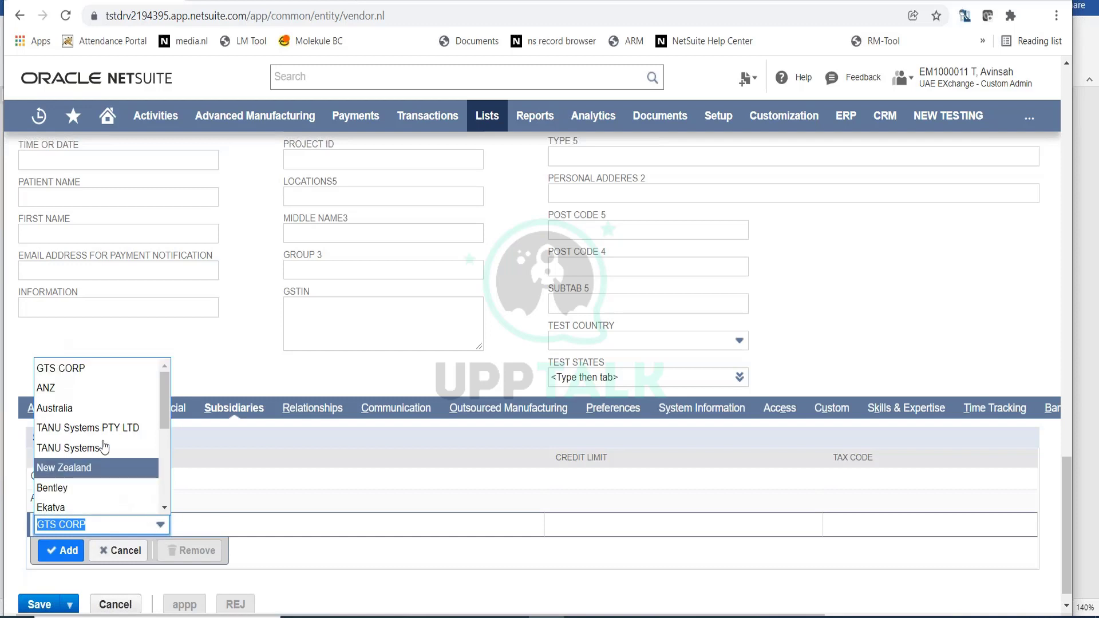
left_click(93, 409)
left_click(67, 551)
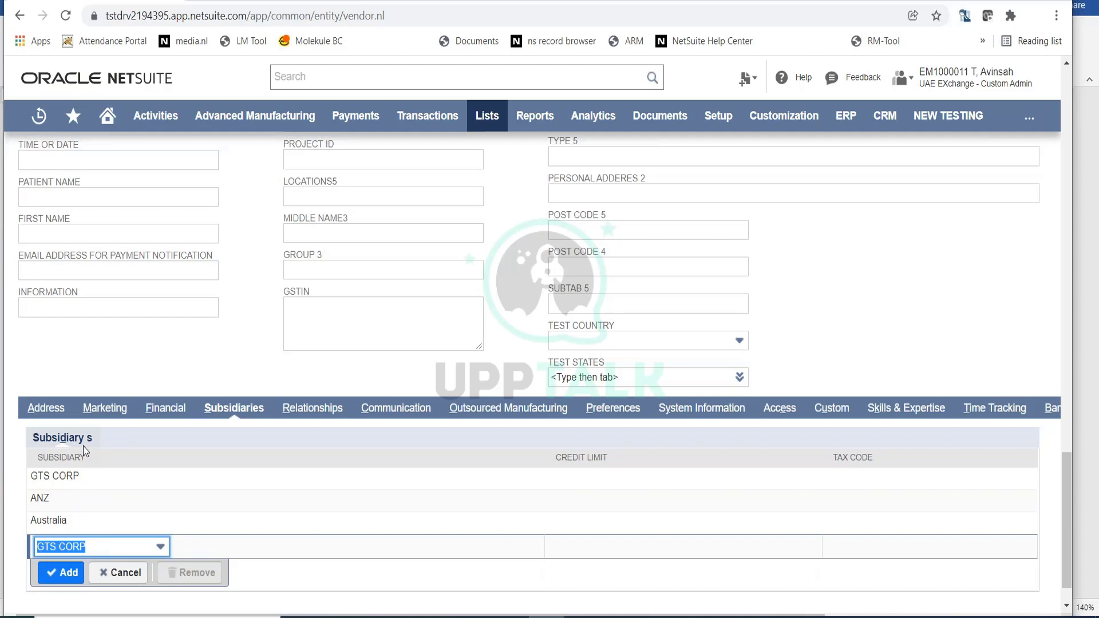
Add a related contact to the vendor with the contact's name, job title Sales Manager and subsidiary GTS CORP.
left_click(304, 416)
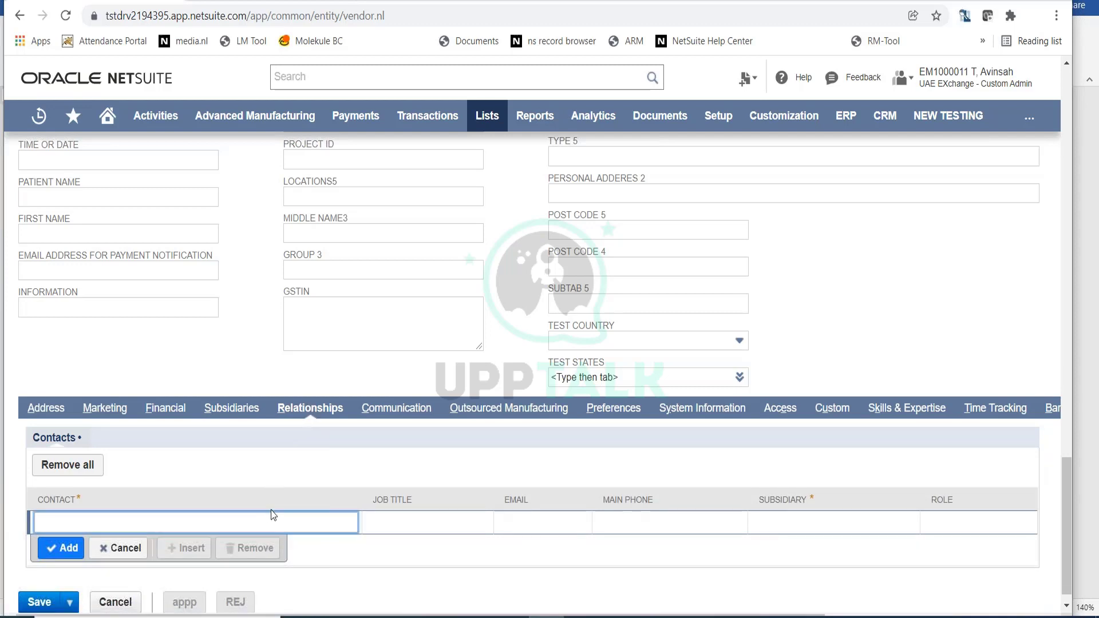
scroll(275, 515, "up", 15)
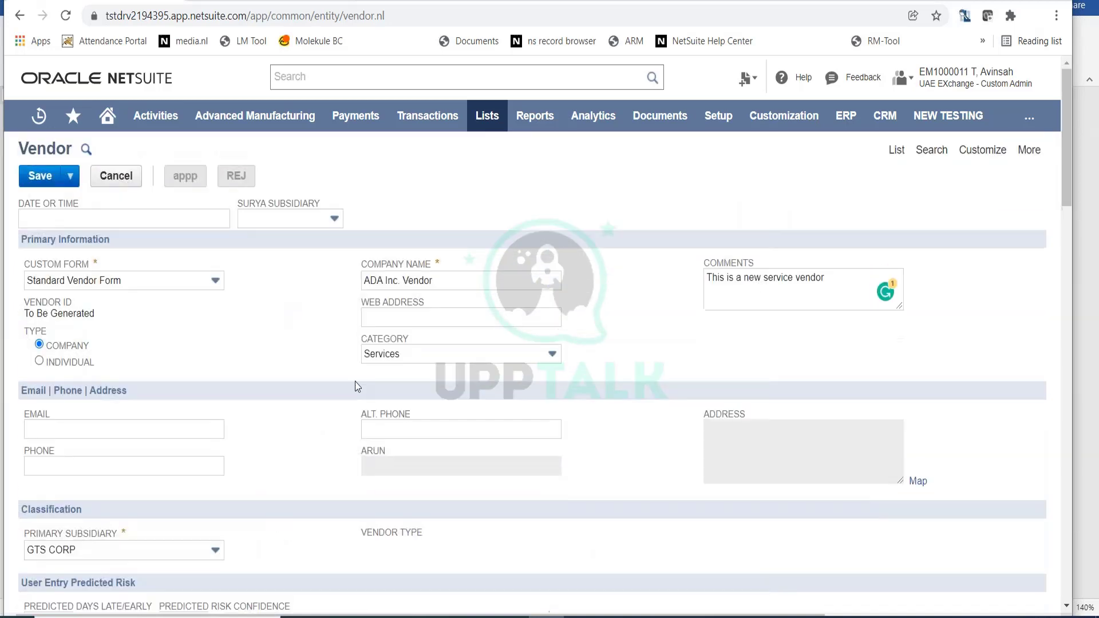
scroll(428, 502, "down", 15)
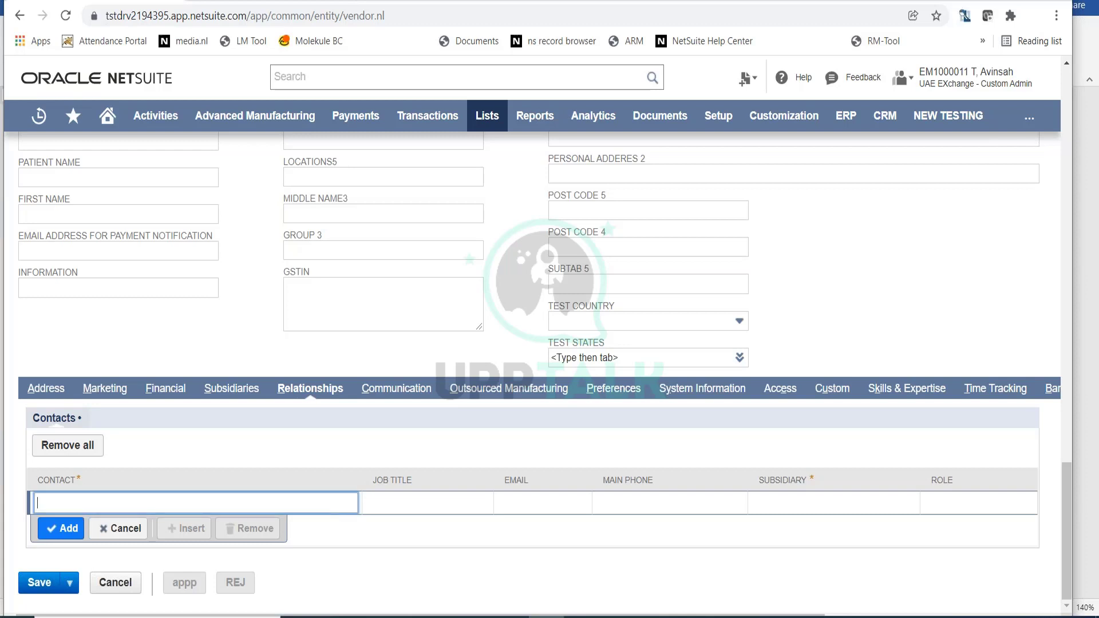
type("Mr.")
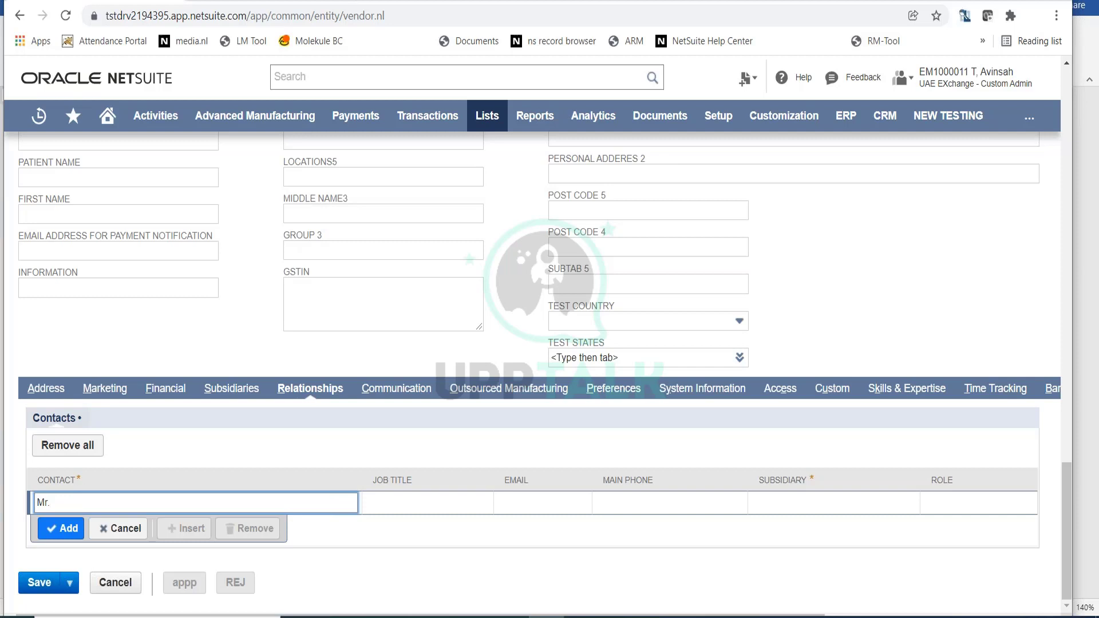
type("XYZ")
key("Tab")
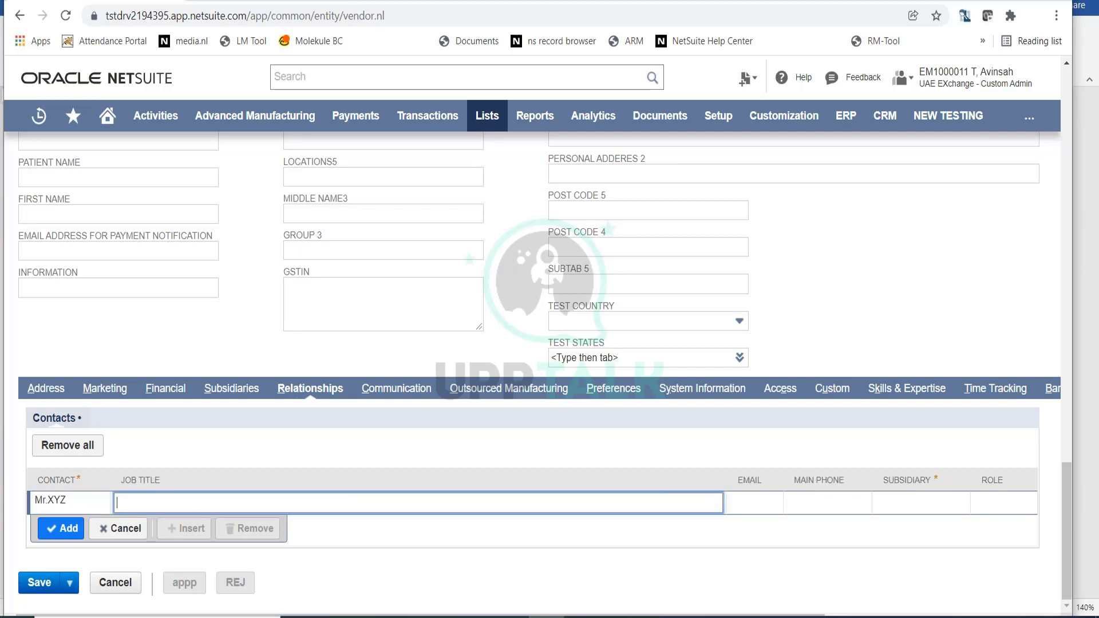
type("Sales Manager")
key("Tab")
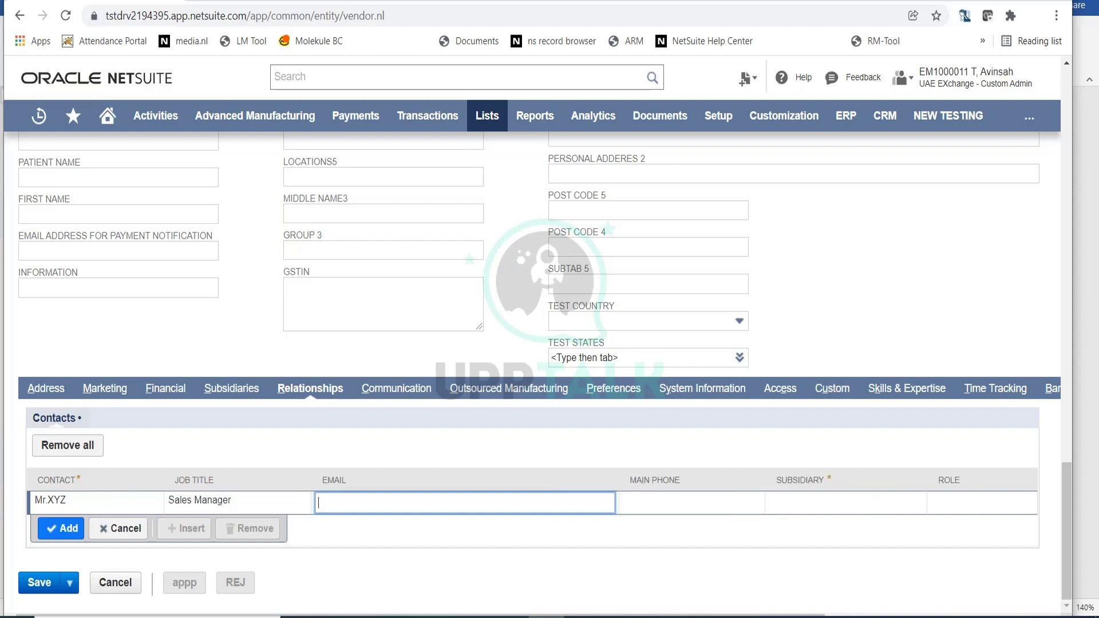
key("Tab")
key("Tab")
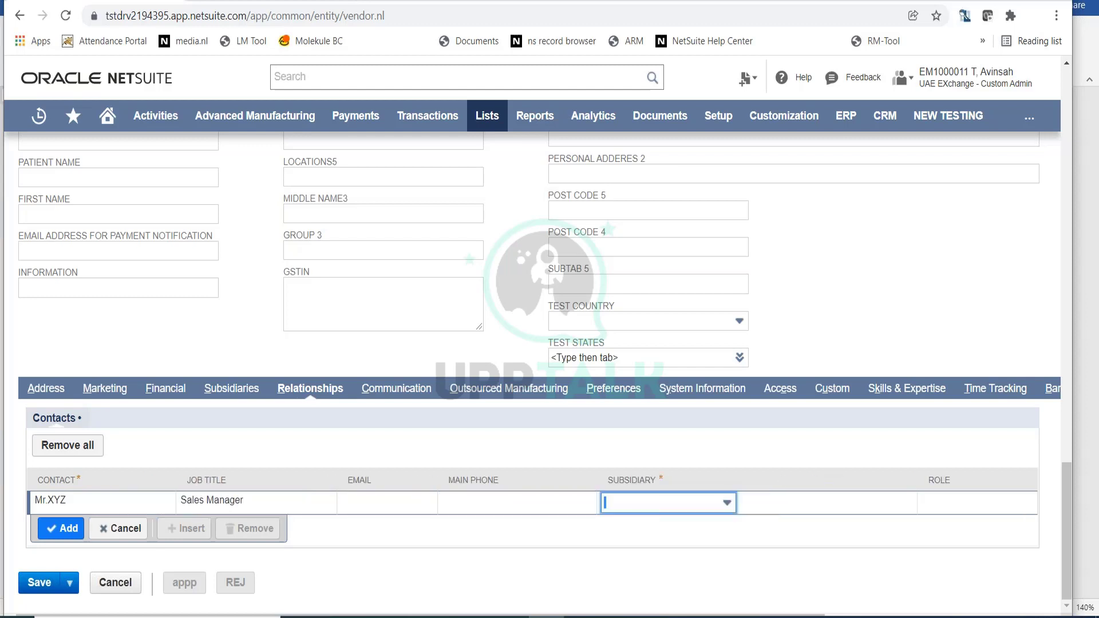
key("Tab")
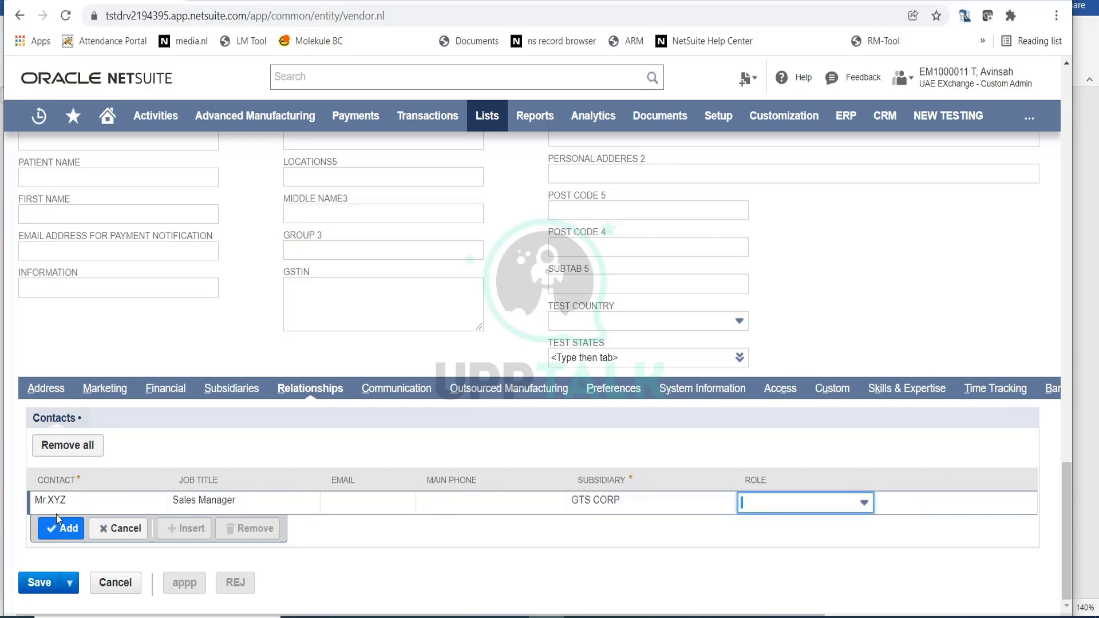
key("Tab")
key("Return")
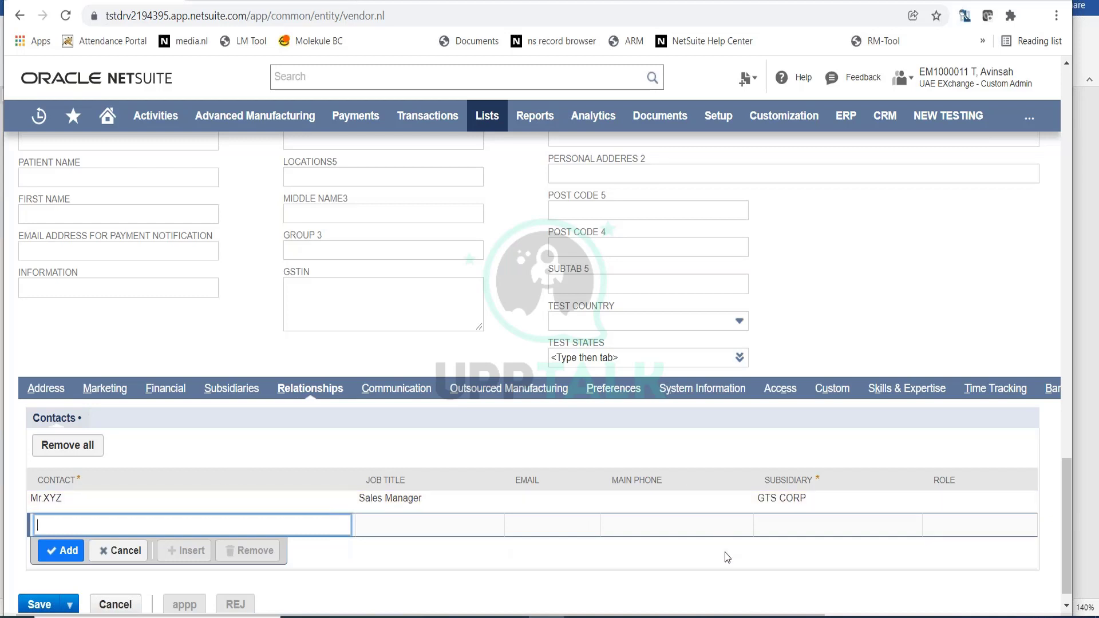
Add a United States address for ADA Inc. Vendor as default shipping and billing address, accept it without a zip code, and save the vendor record.
left_click(43, 389)
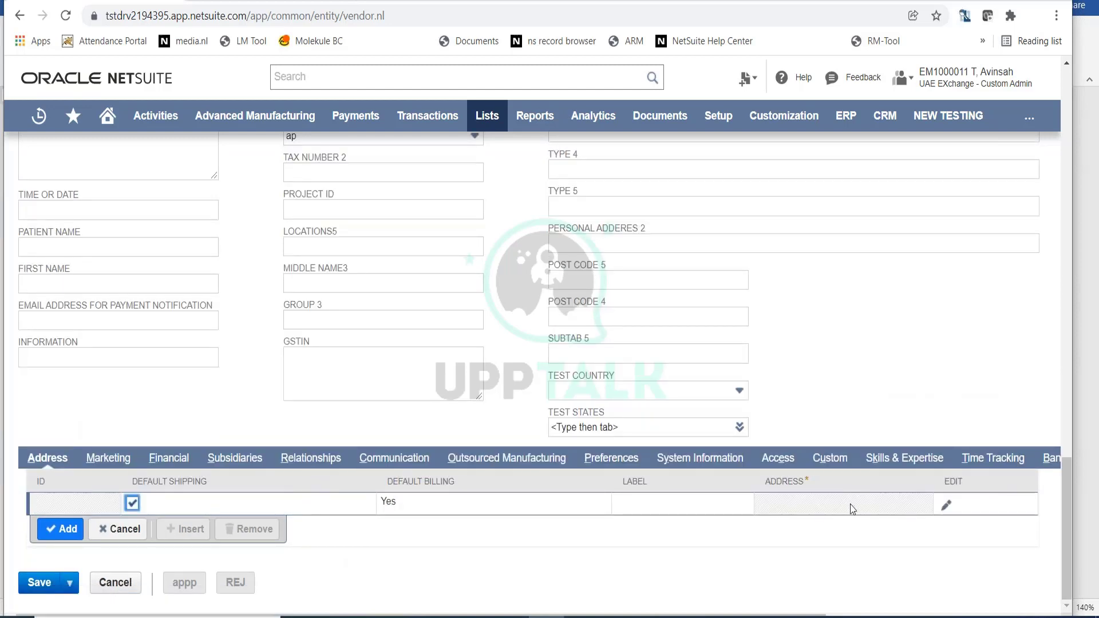
left_click(945, 507)
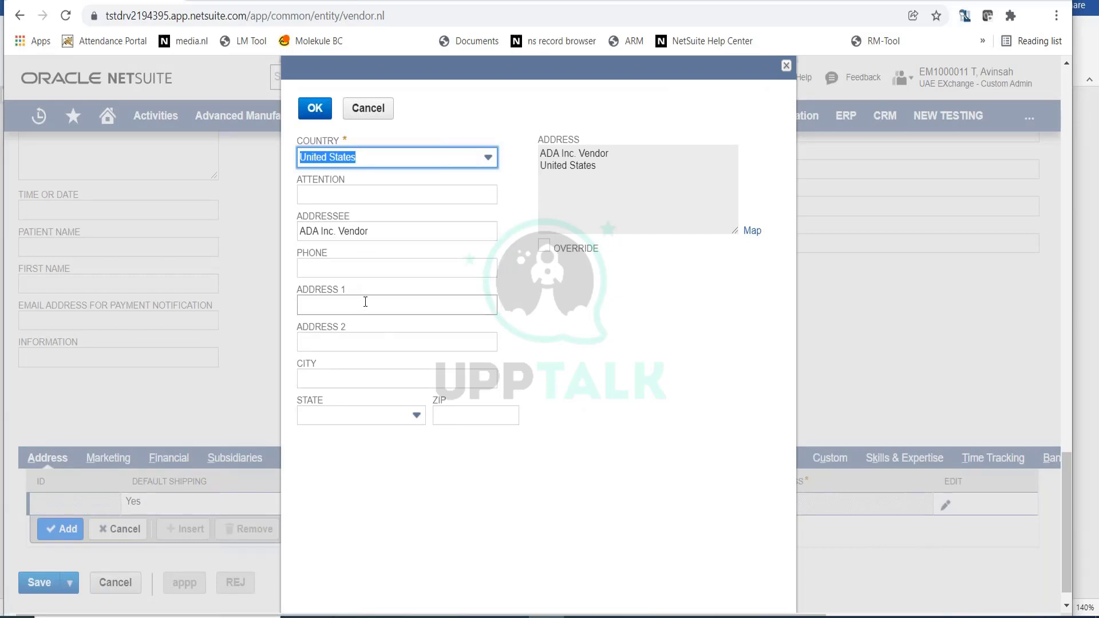
left_click(315, 108)
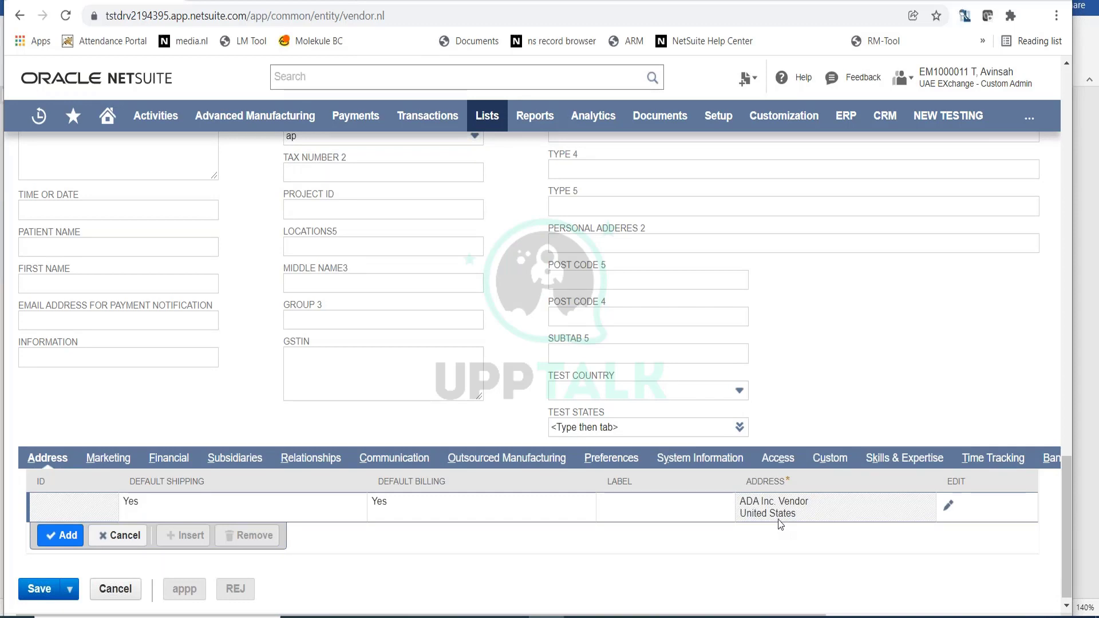
left_click(76, 537)
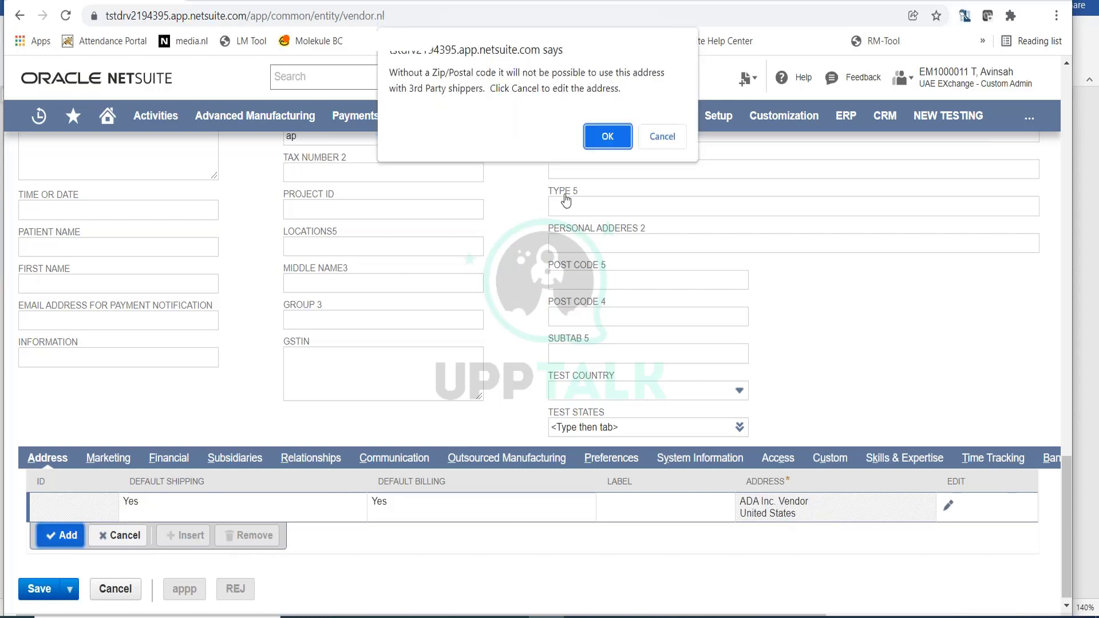
left_click(608, 135)
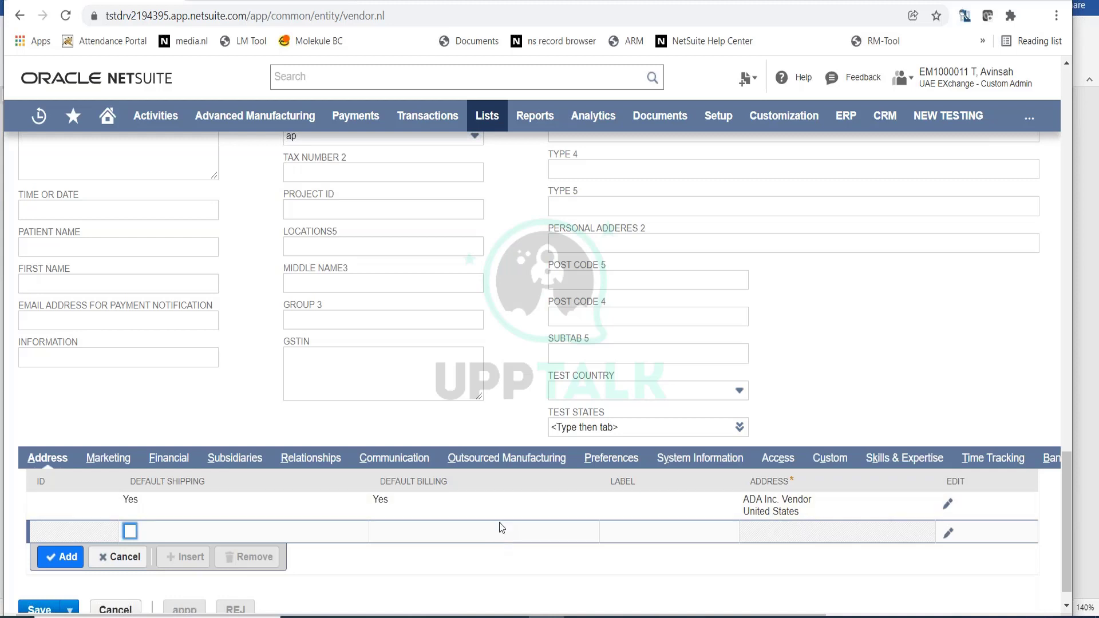
scroll(501, 528, "up", 15)
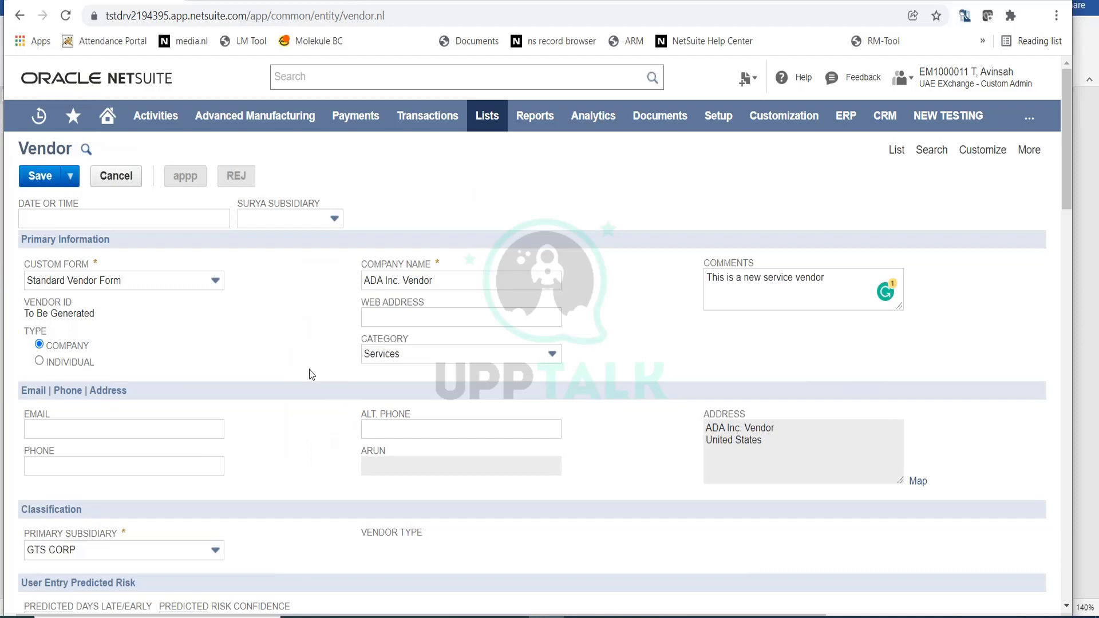
left_click(37, 184)
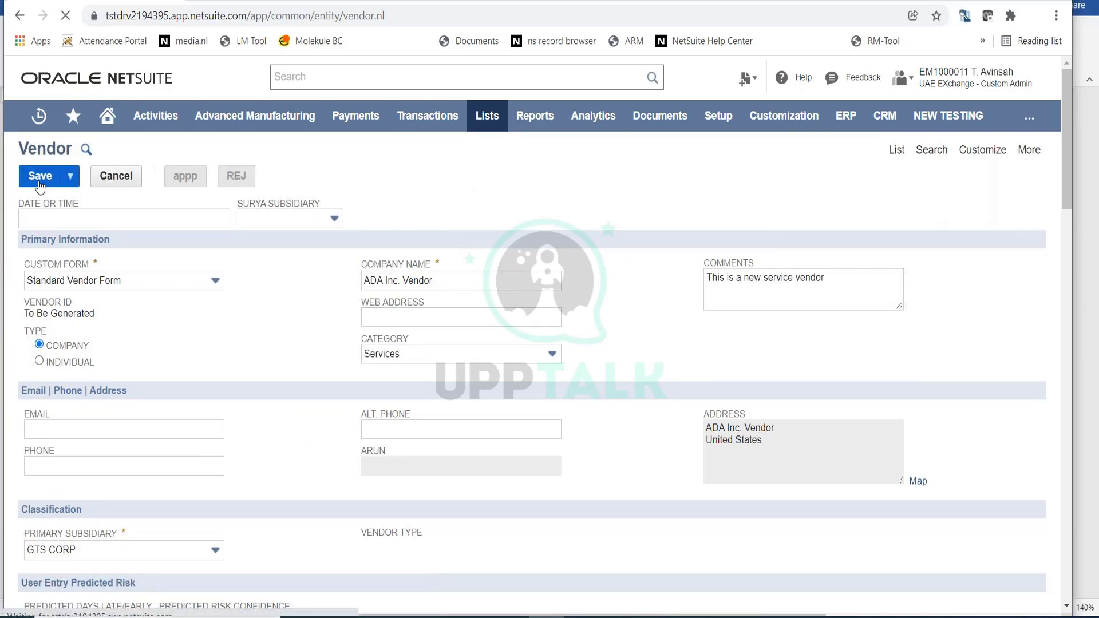